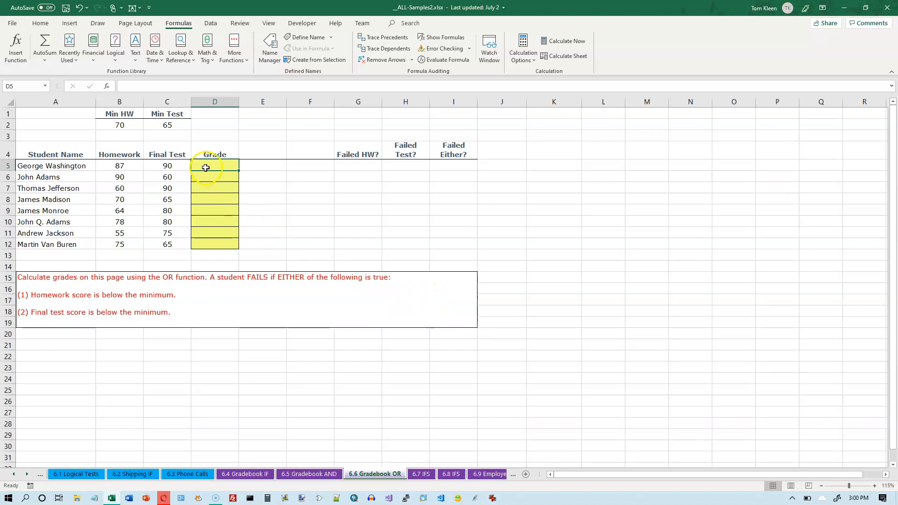
- Examine the students' homework and final test scores and the Min HW and Min Test thresholds
click(121, 165)
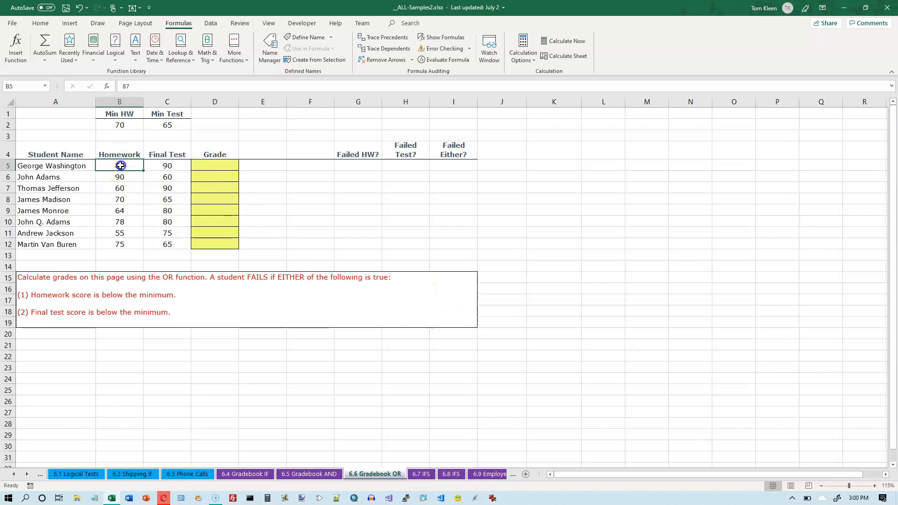
click(167, 168)
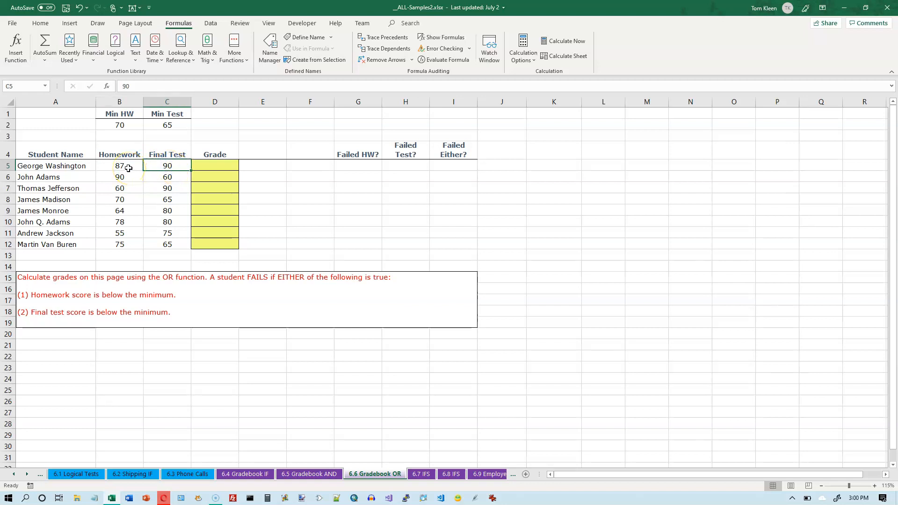
click(127, 167)
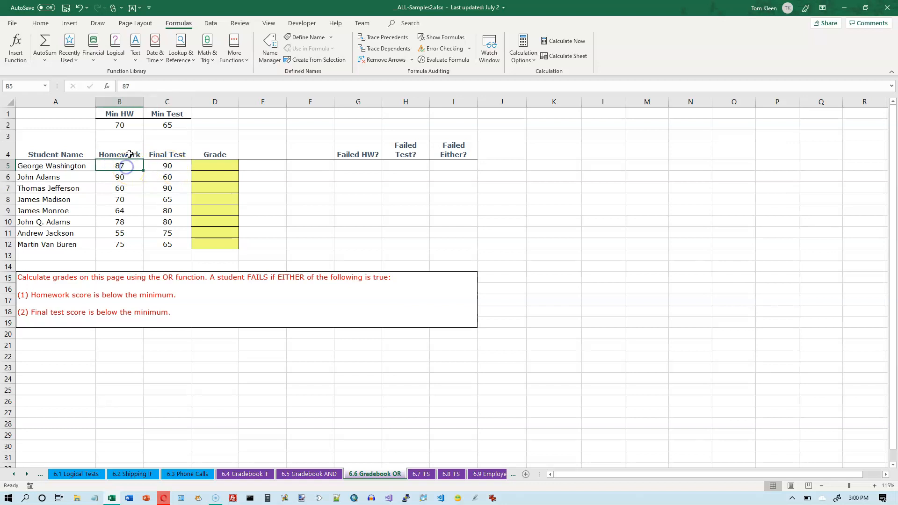
ctrl+click(123, 127)
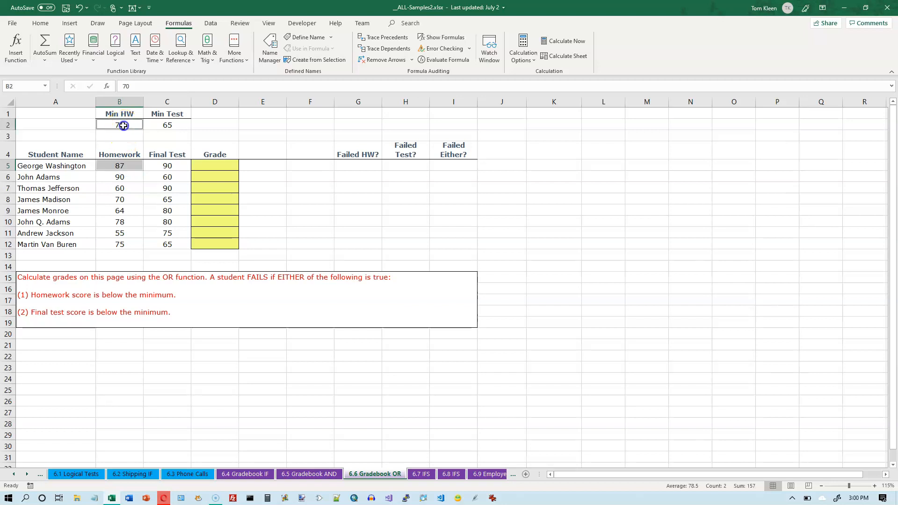
click(169, 168)
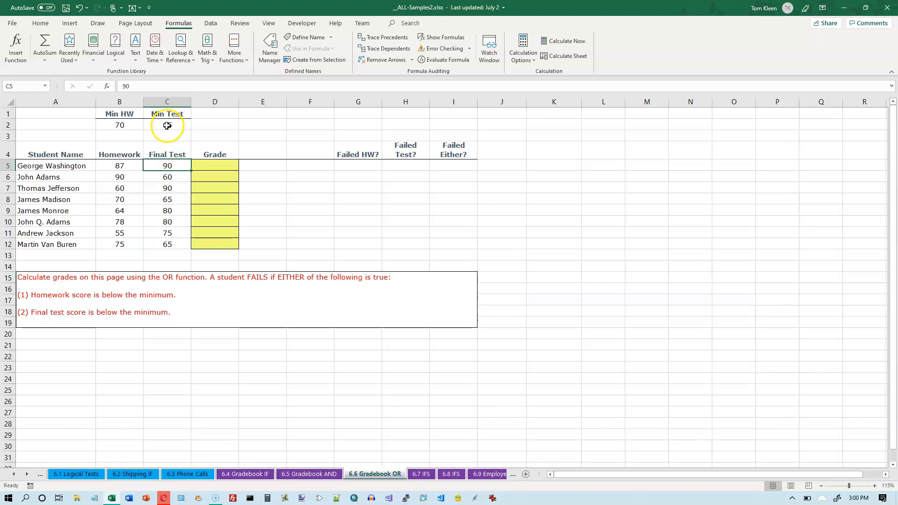
ctrl+click(167, 125)
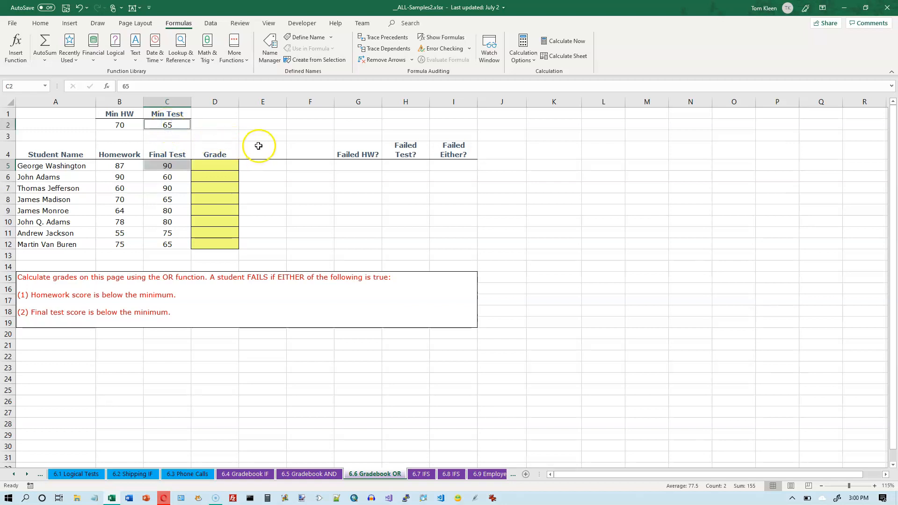
click(121, 124)
click(166, 124)
click(120, 125)
click(169, 124)
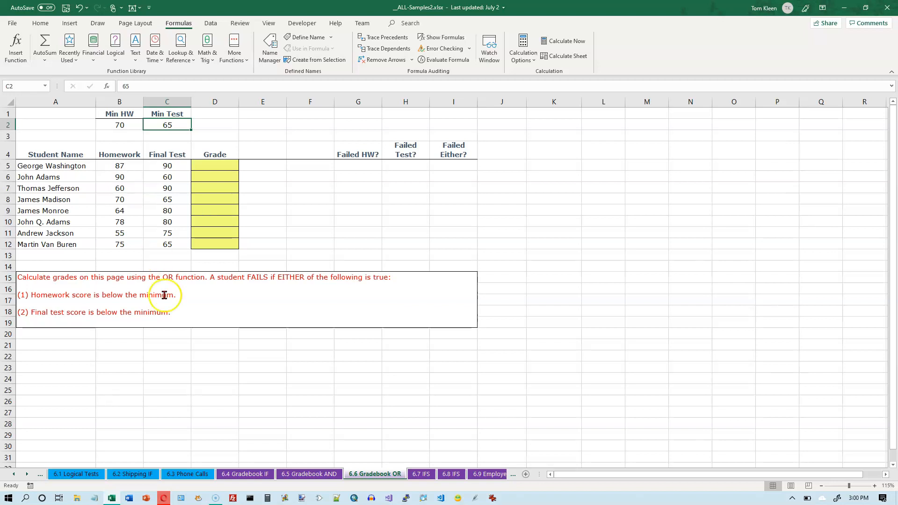
- Review the 6.5 Gradebook AND sheet, then return and inspect the empty Failed HW?, Failed Test? and Failed Either? columns
click(308, 475)
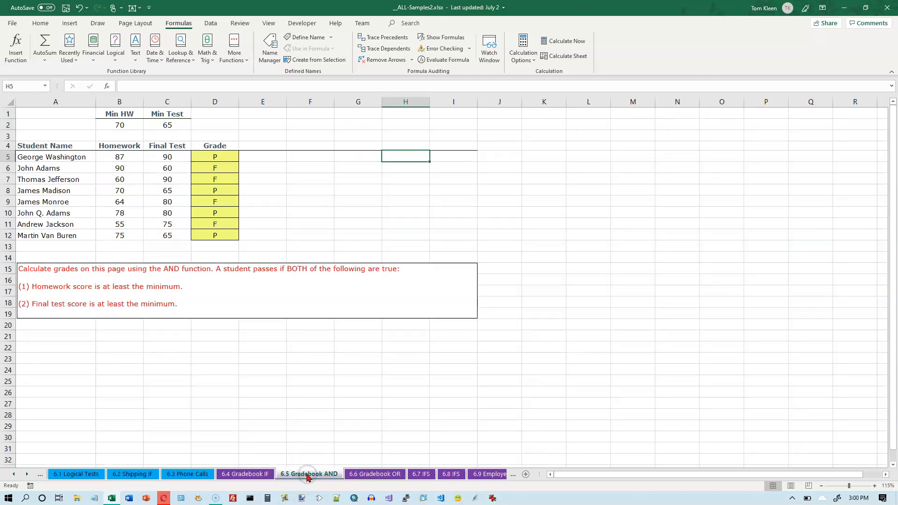
click(352, 473)
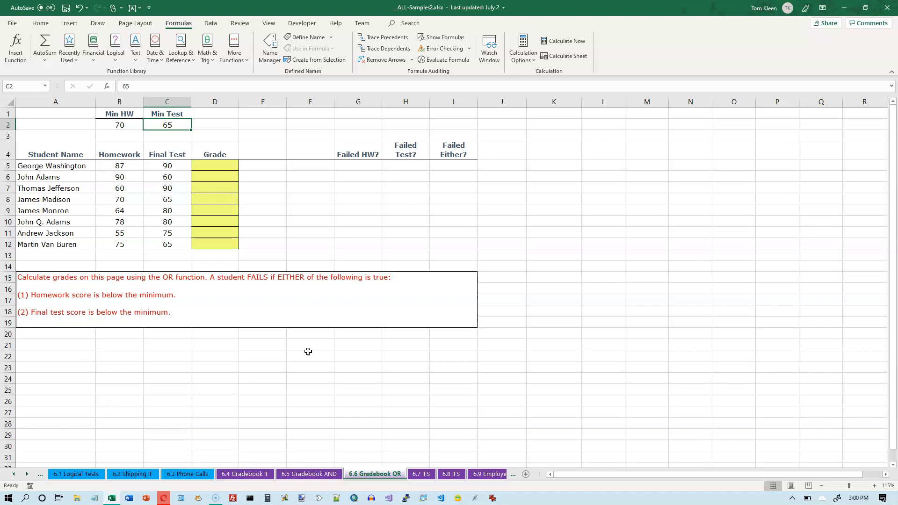
click(359, 163)
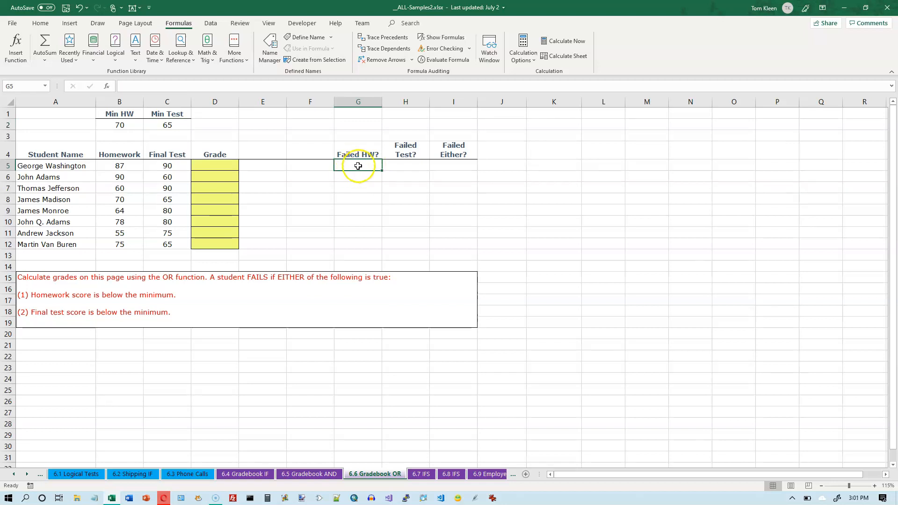
click(114, 167)
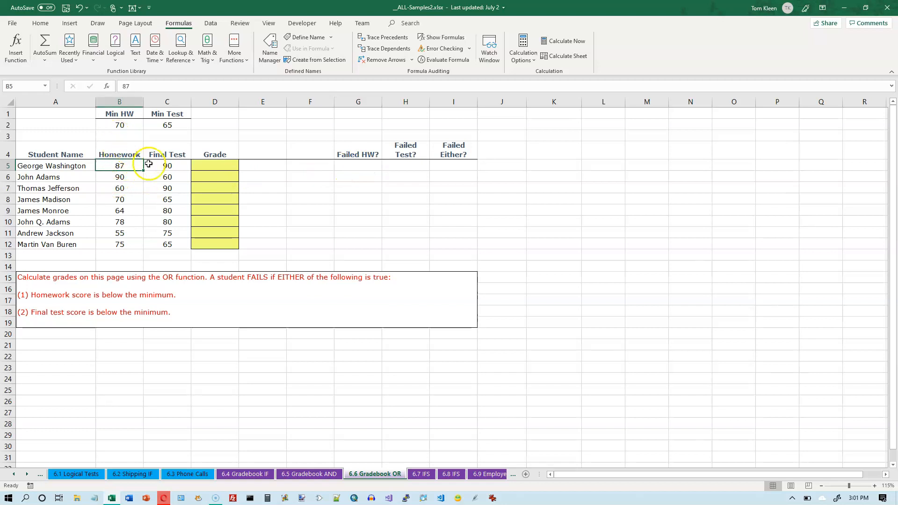
click(169, 165)
click(356, 165)
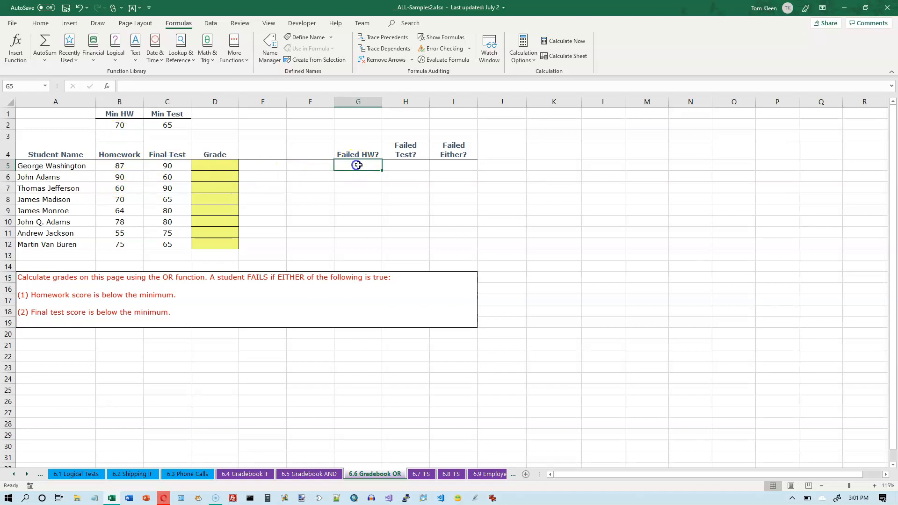
click(405, 165)
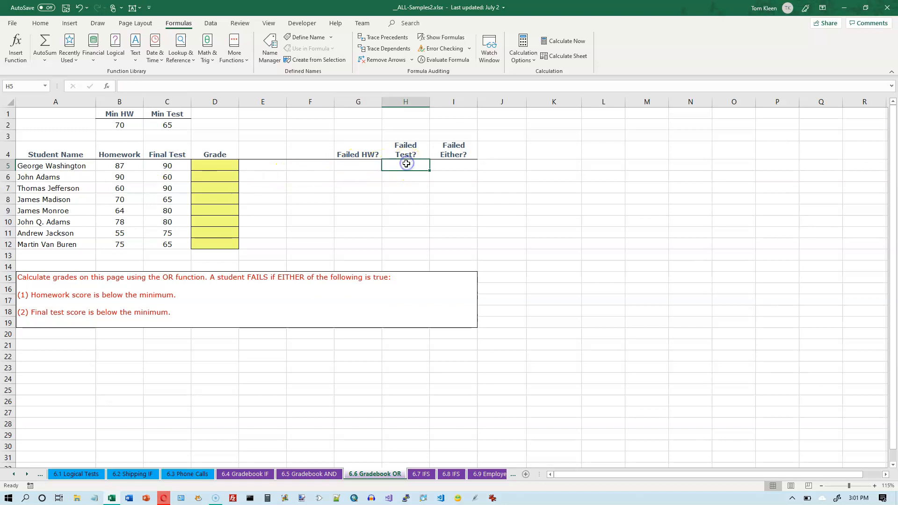
click(460, 166)
click(358, 177)
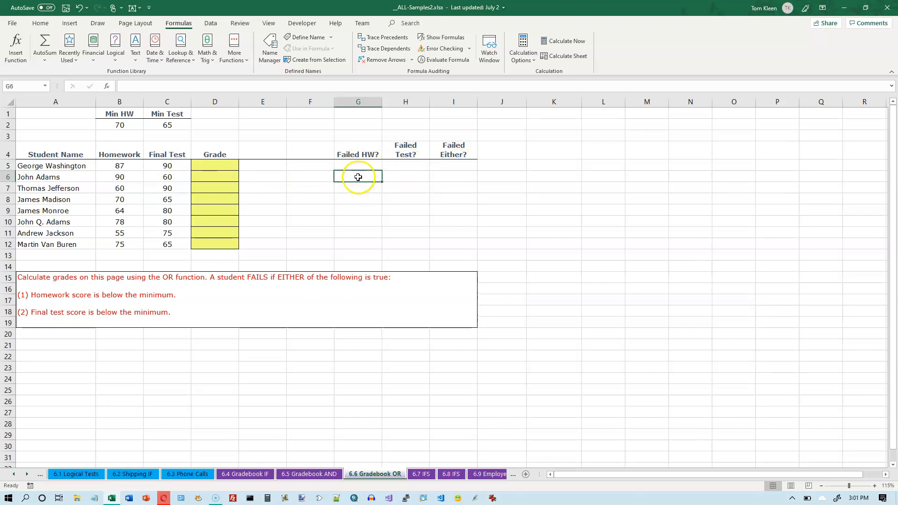
click(397, 177)
click(358, 187)
click(399, 188)
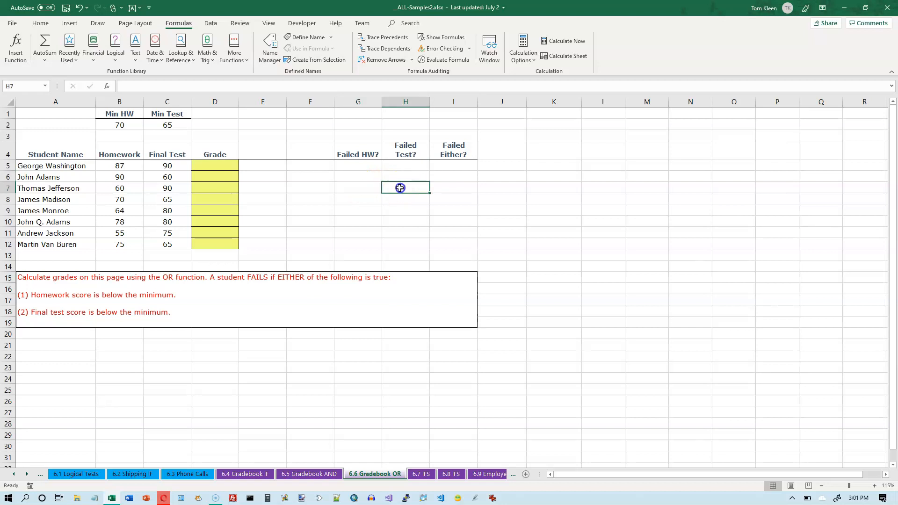
click(450, 187)
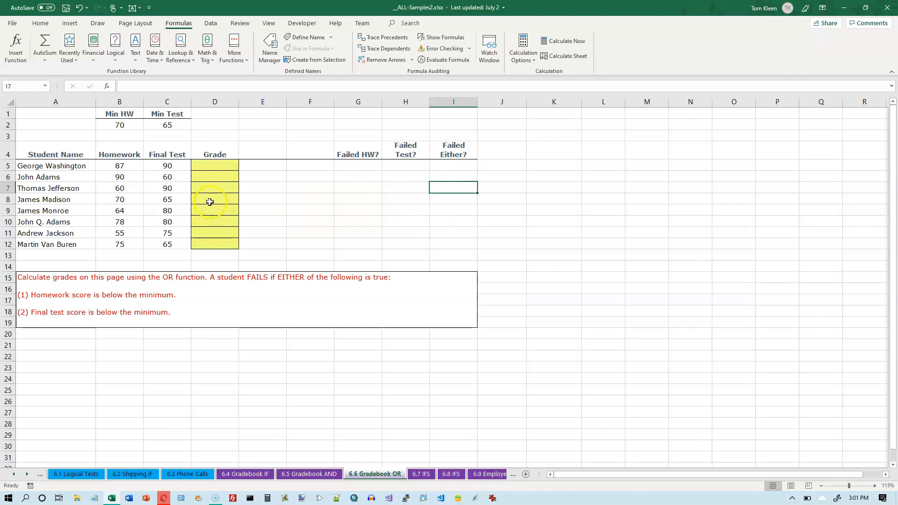
- Enter the formula =B5<$B$2 in the first Failed HW? cell to flag homework below the minimum
click(353, 165)
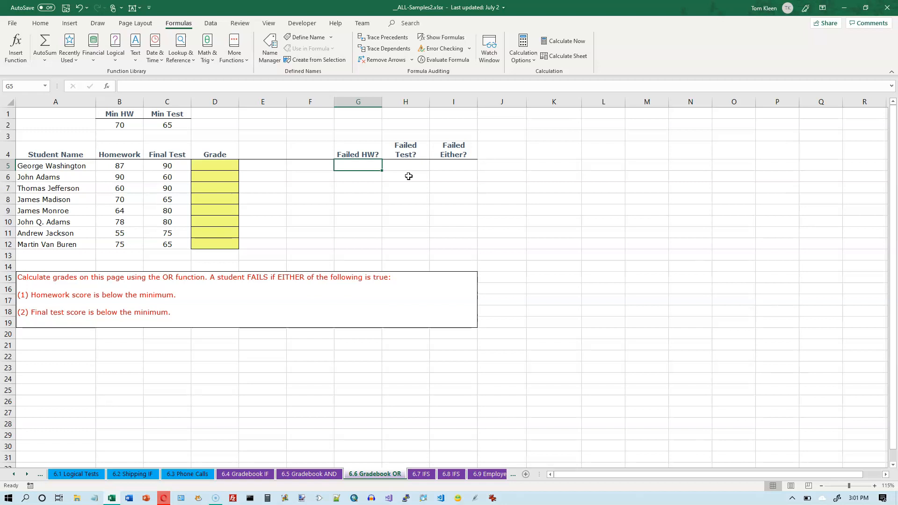
text(=)
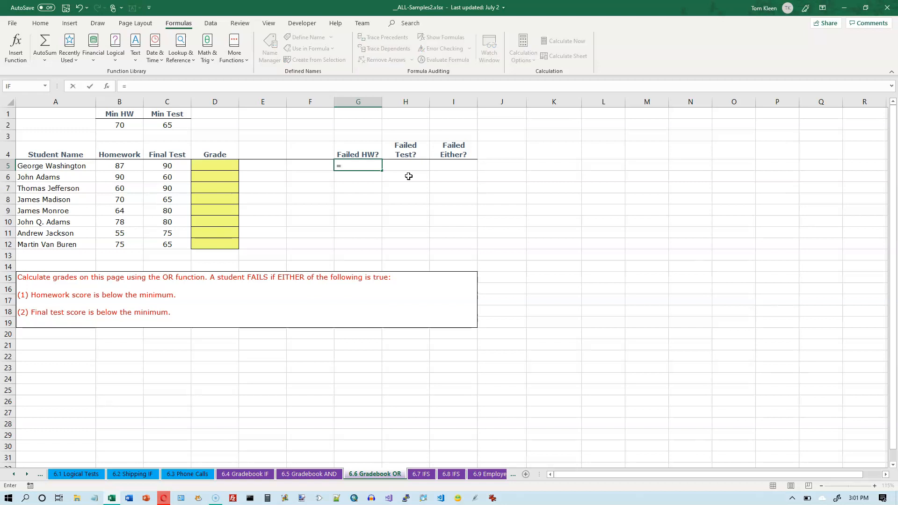
click(120, 166)
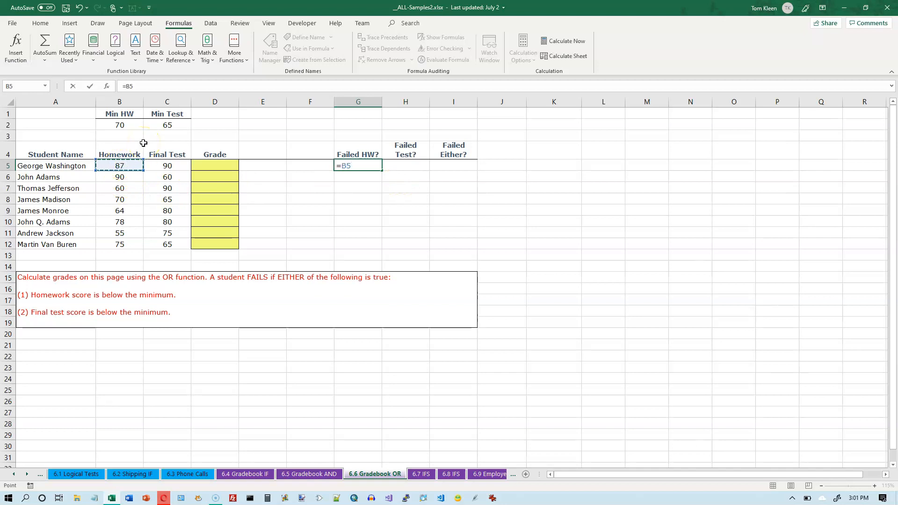
text(<)
click(130, 128)
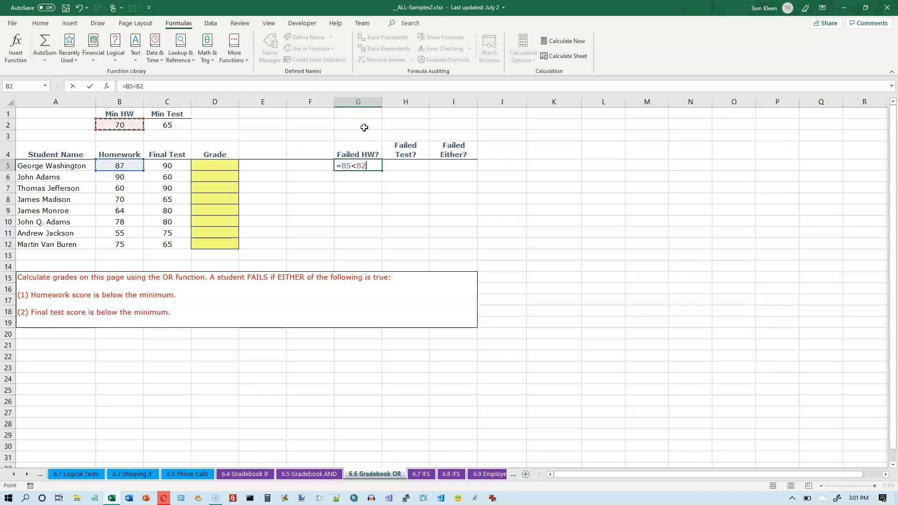
key(F4)
key(Tab)
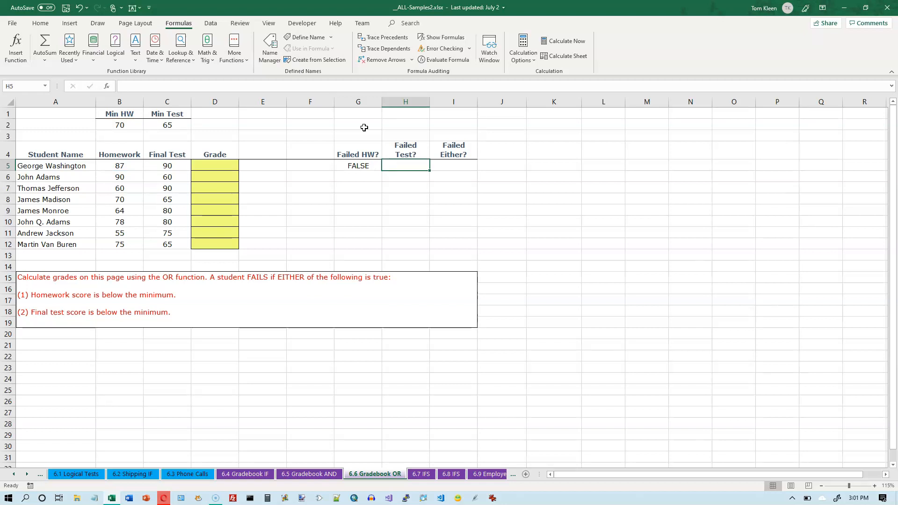
- Enter =C5<$C$2 in the first Failed Test? cell and fill both flag formulas down through row 12
text(=)
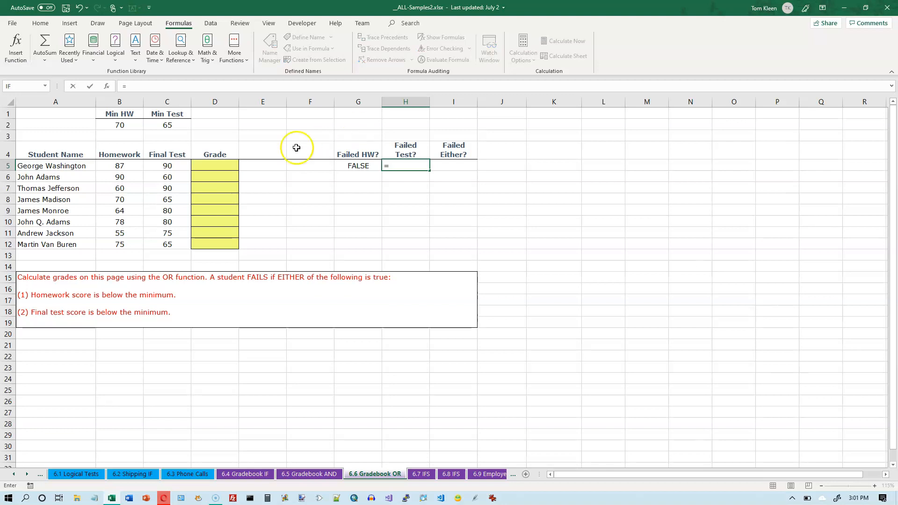
click(163, 165)
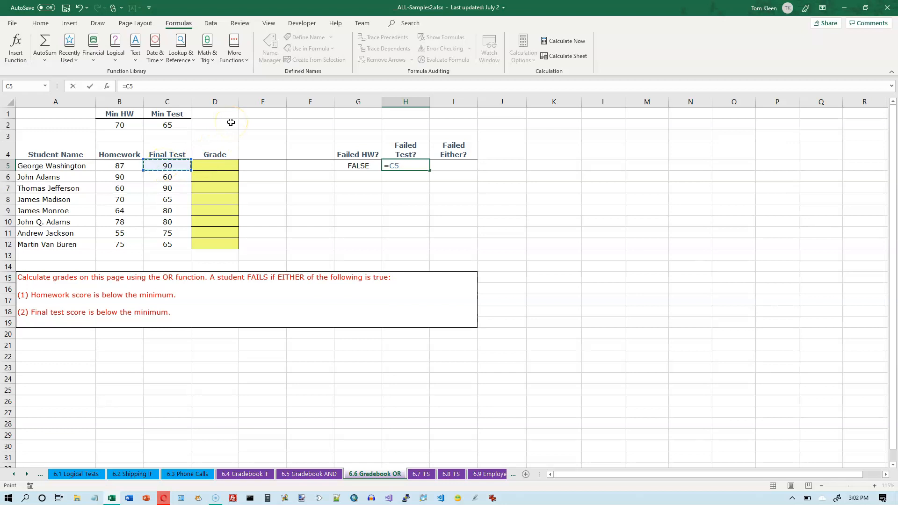
text(<)
click(185, 124)
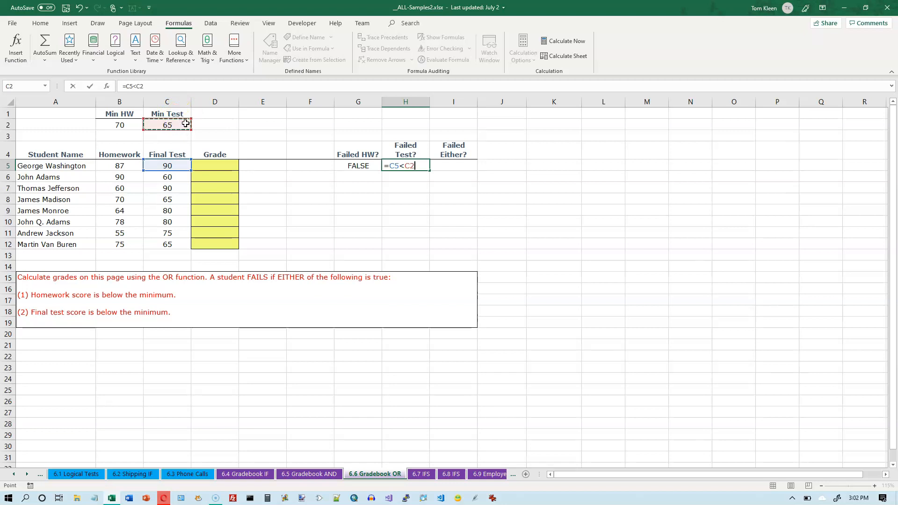
key(F4)
key(Return)
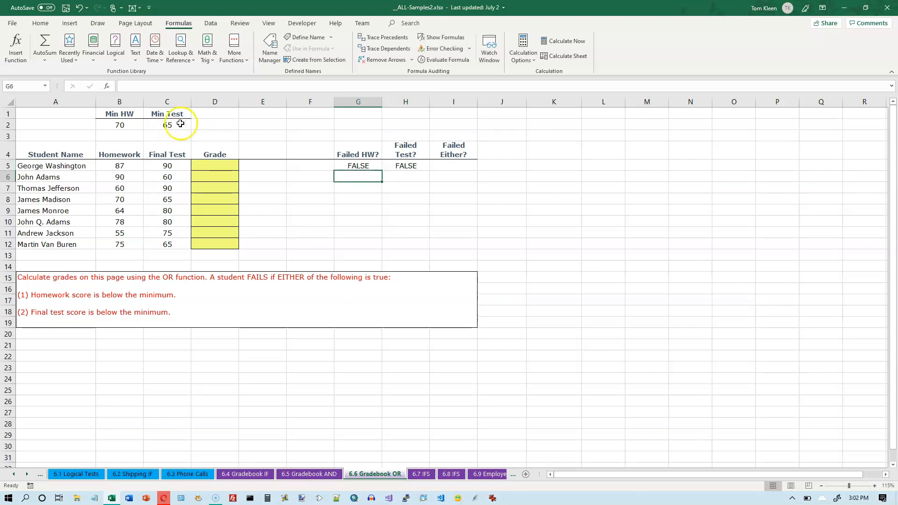
drag(356, 166, 431, 251)
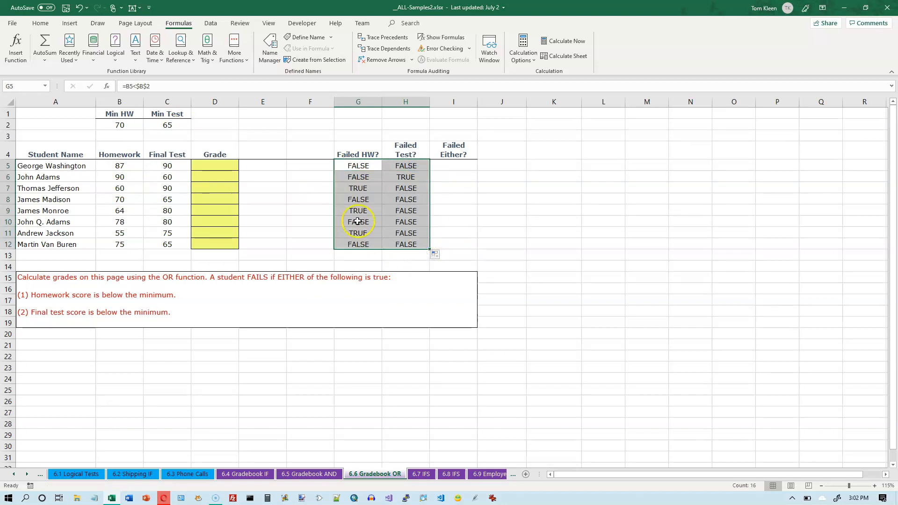
- Check the TRUE/FALSE flags against each student's homework and final test scores
click(361, 188)
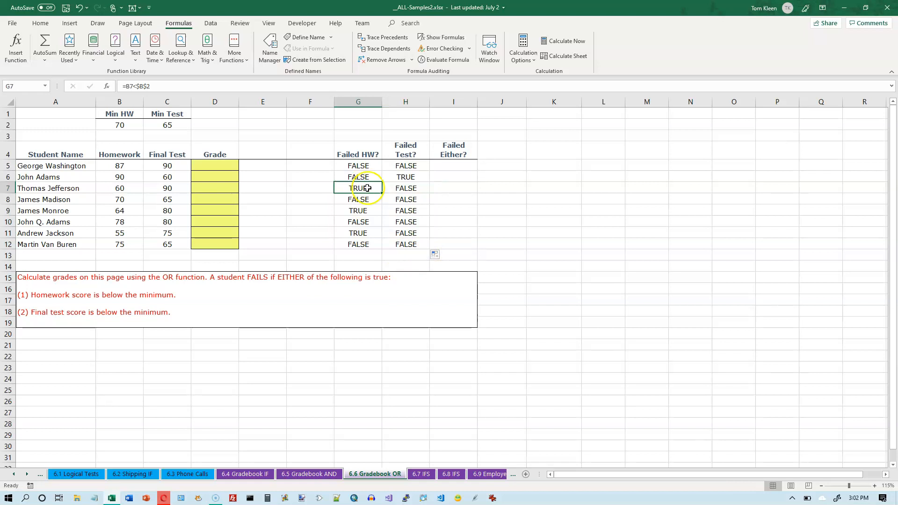
click(407, 176)
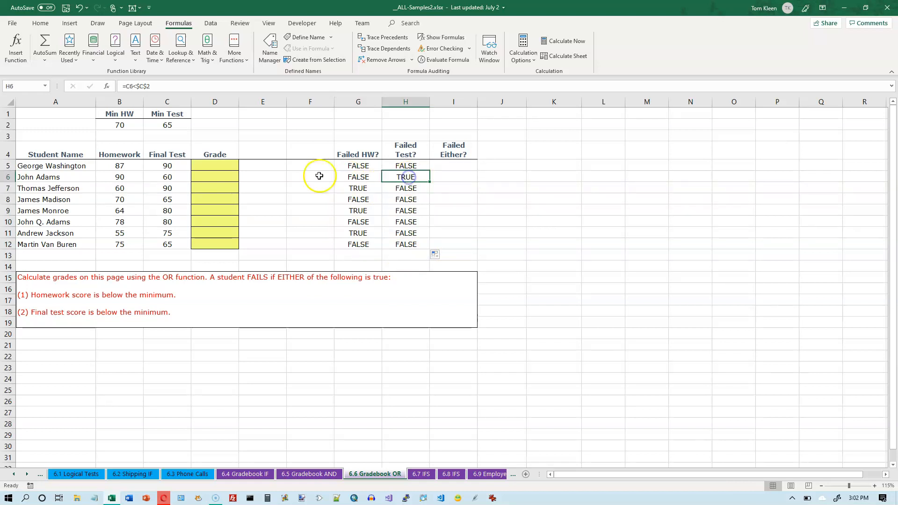
click(181, 177)
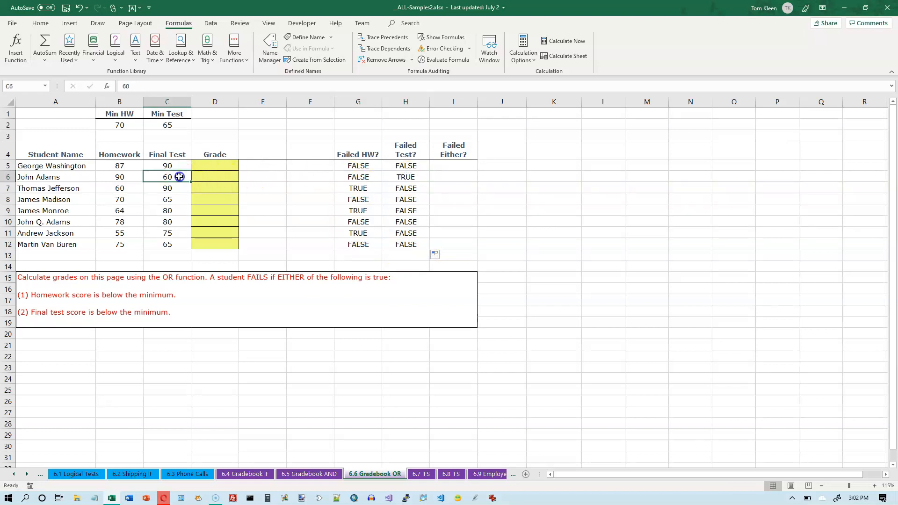
click(355, 188)
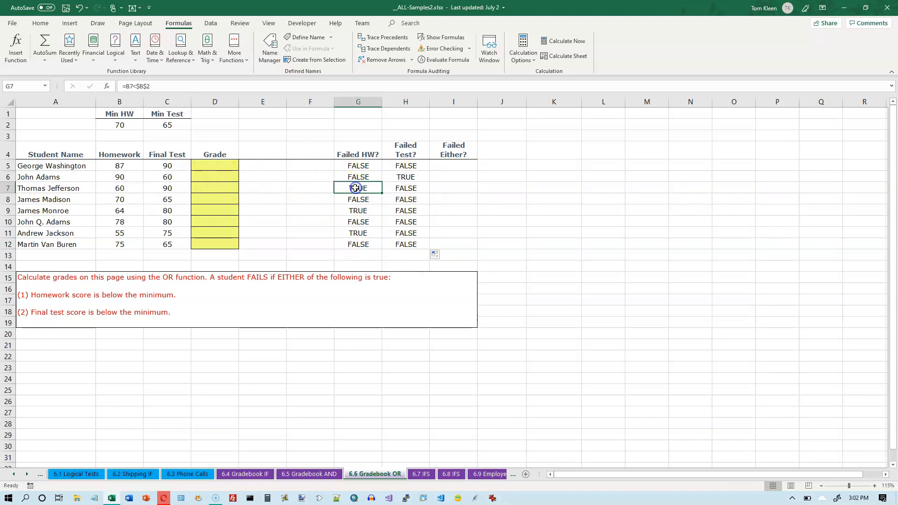
click(131, 188)
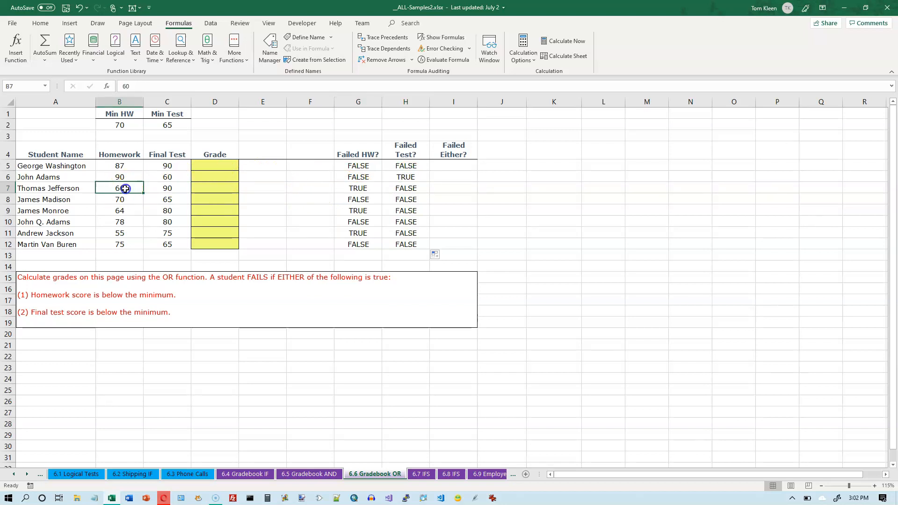
click(360, 211)
click(127, 210)
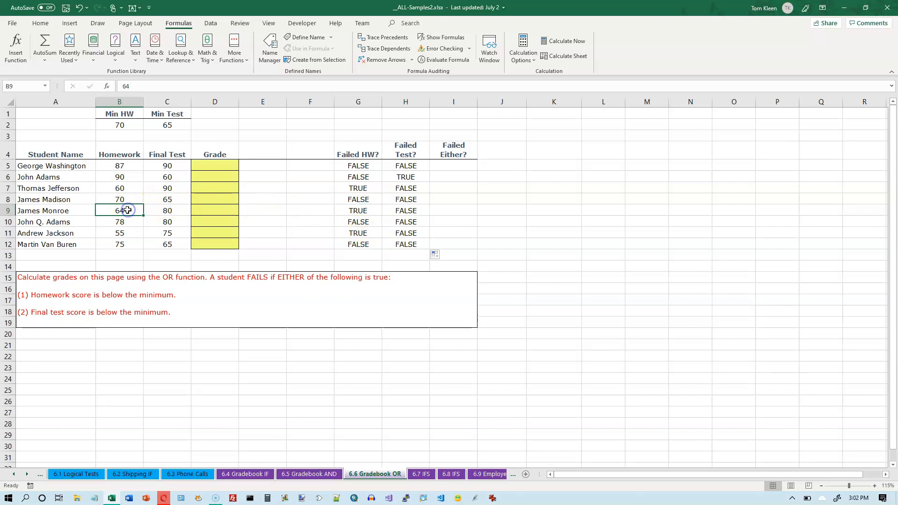
click(360, 235)
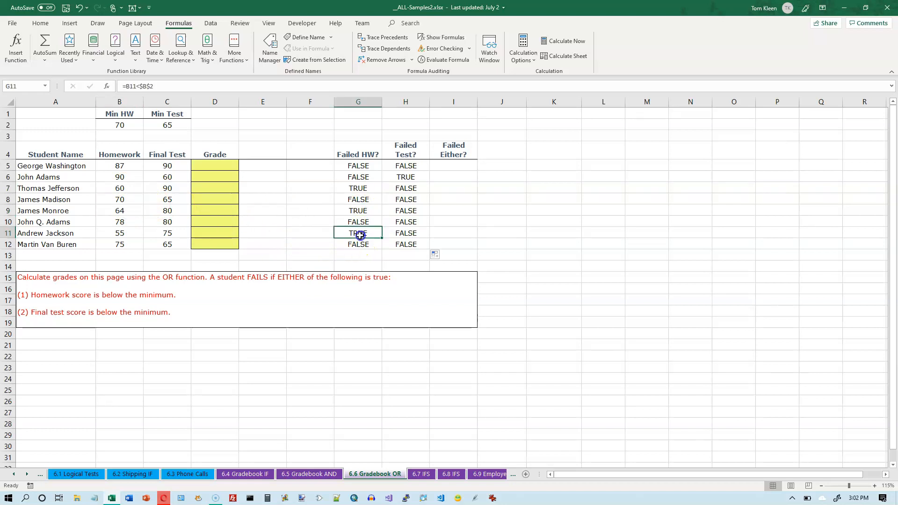
click(133, 231)
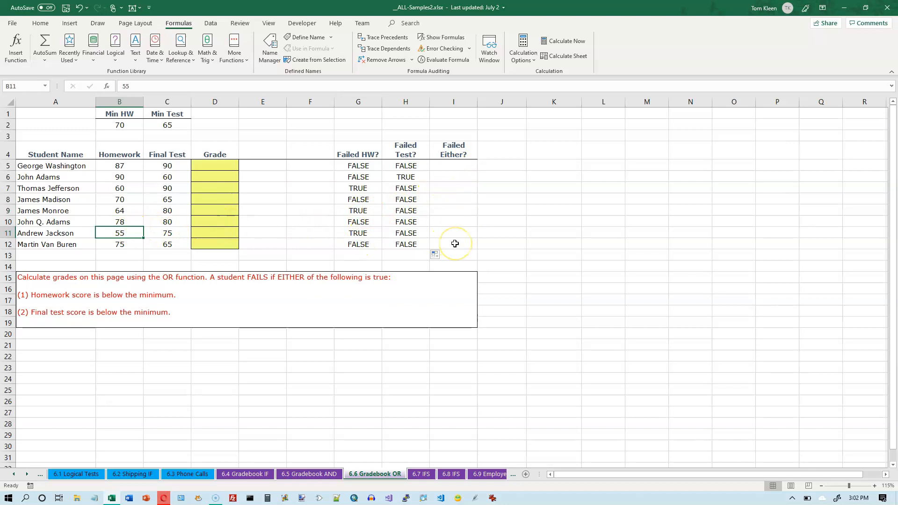
- Insert the OR function in the first Failed Either? cell with arguments G5 and H5, and fill it down through row 12
click(454, 166)
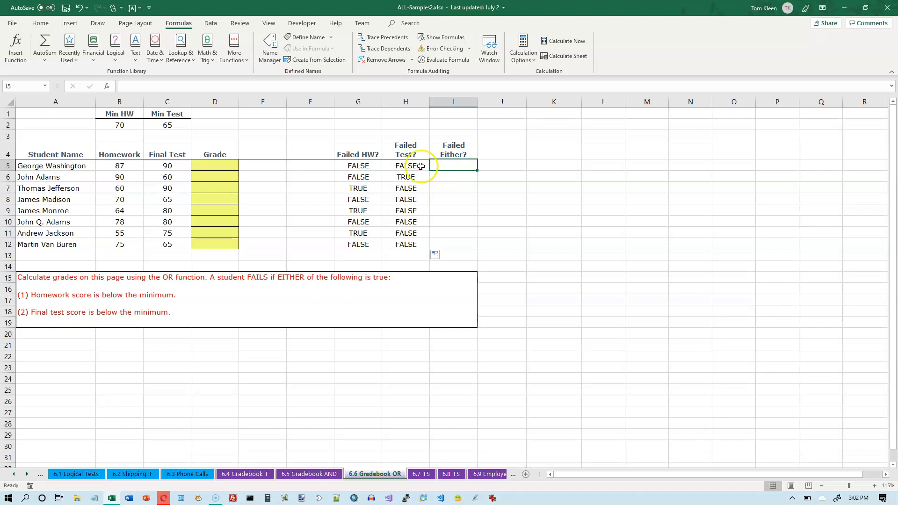
click(180, 26)
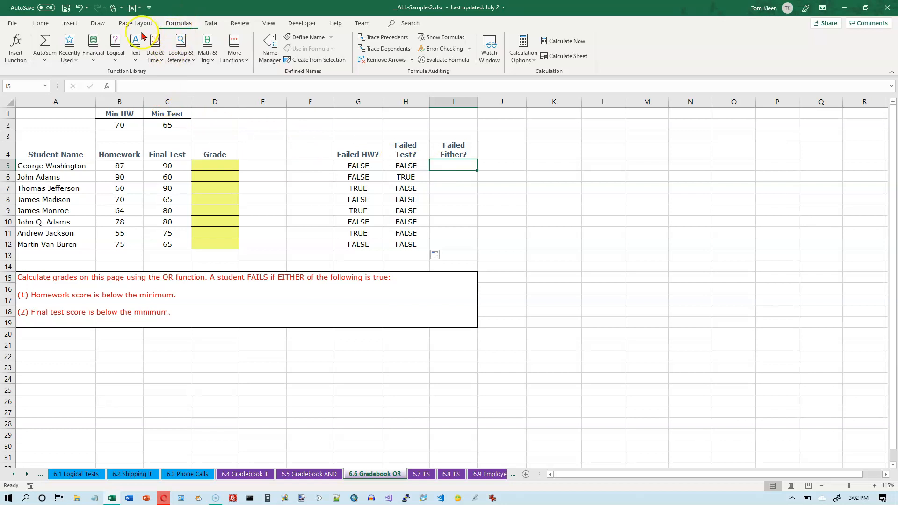
click(114, 50)
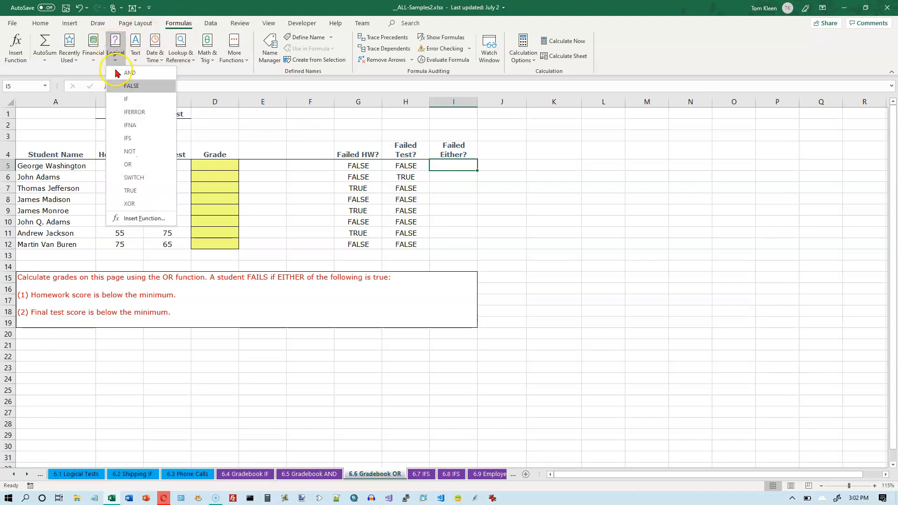
click(128, 164)
drag(607, 121, 604, 149)
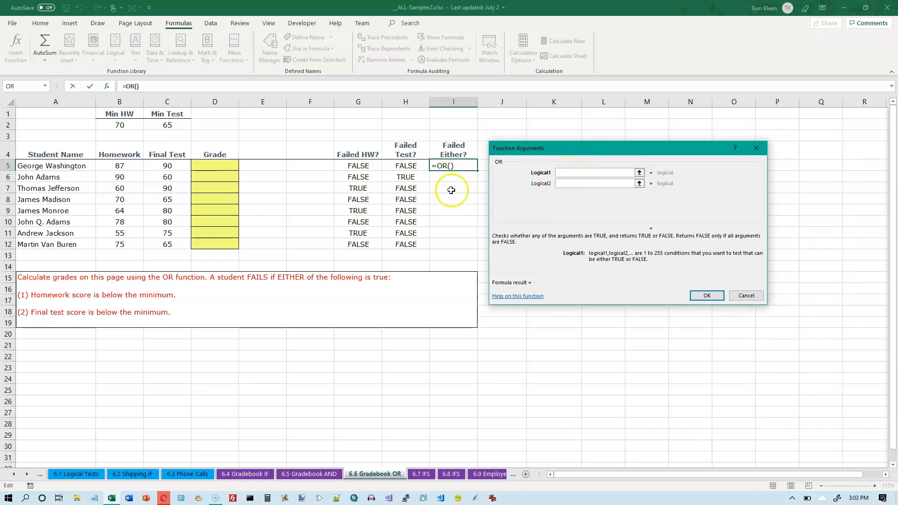
click(358, 167)
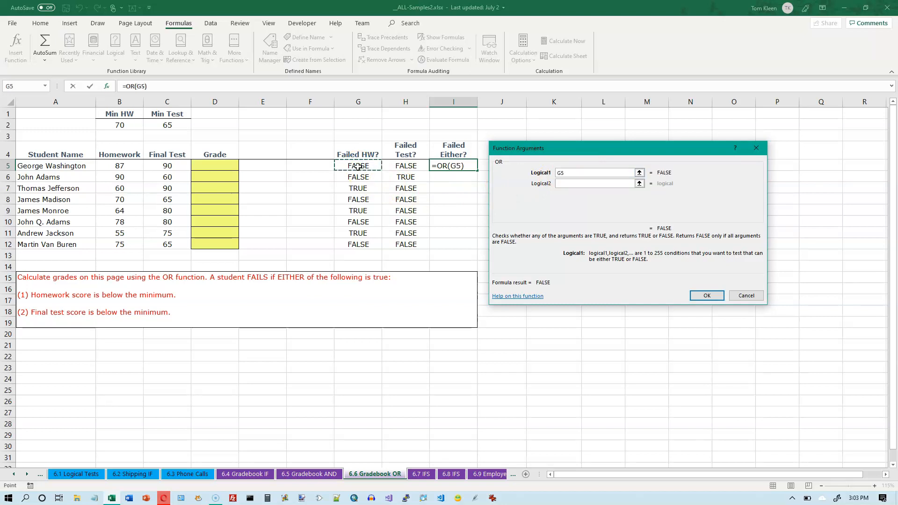
click(563, 183)
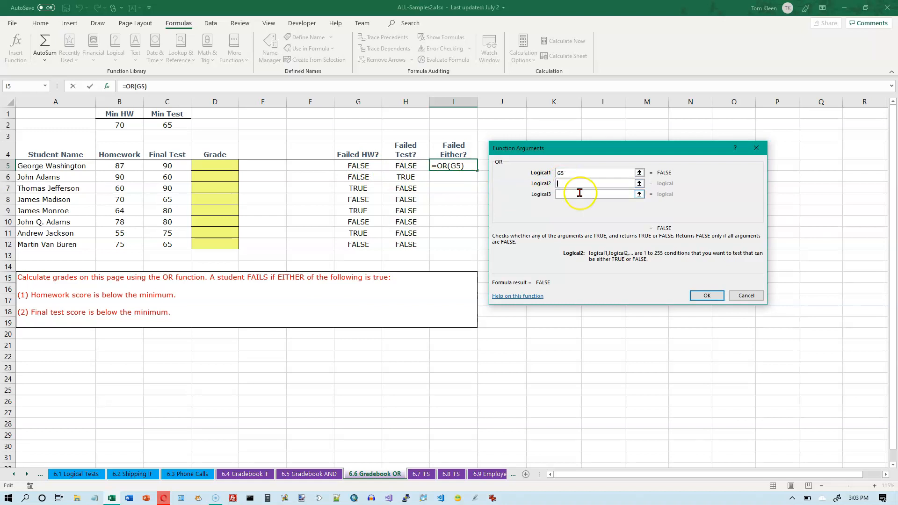
click(411, 164)
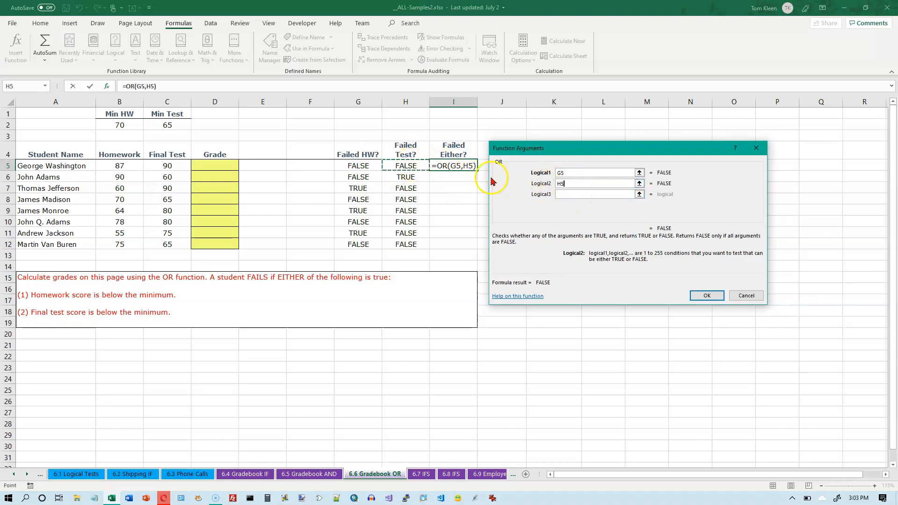
click(582, 186)
click(575, 184)
click(566, 197)
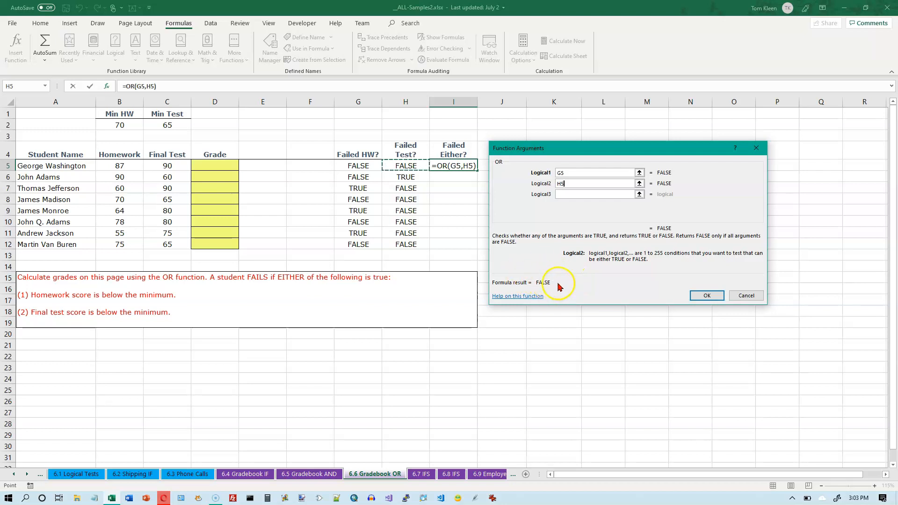
click(707, 296)
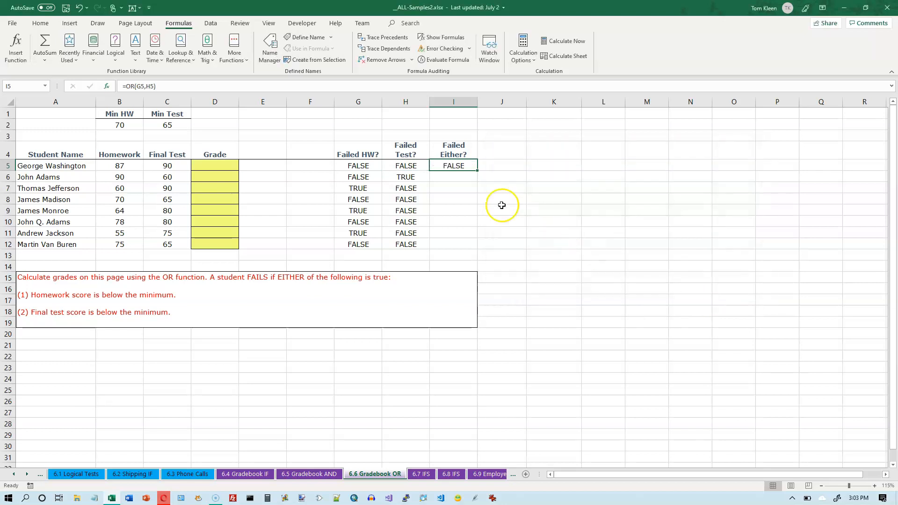
double_click(476, 169)
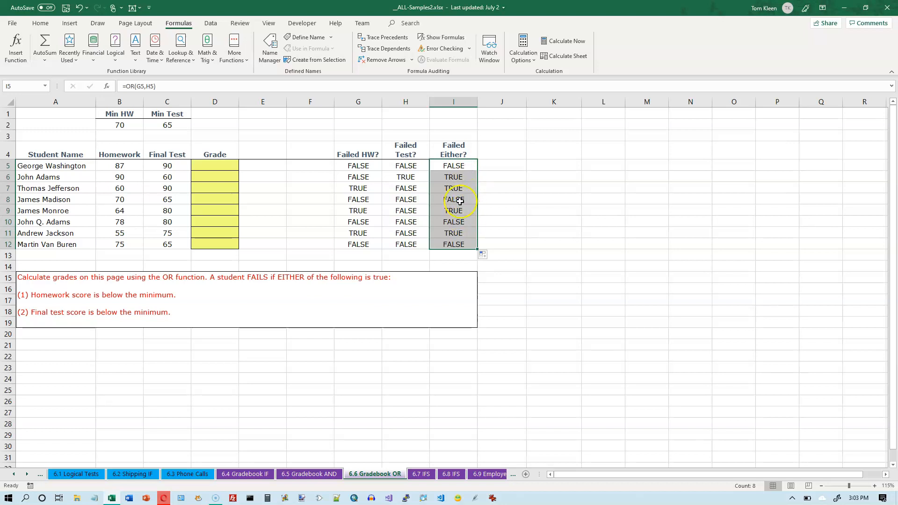
- Compare the Failed Either? results against the homework and test flags for the students flagged TRUE
click(458, 176)
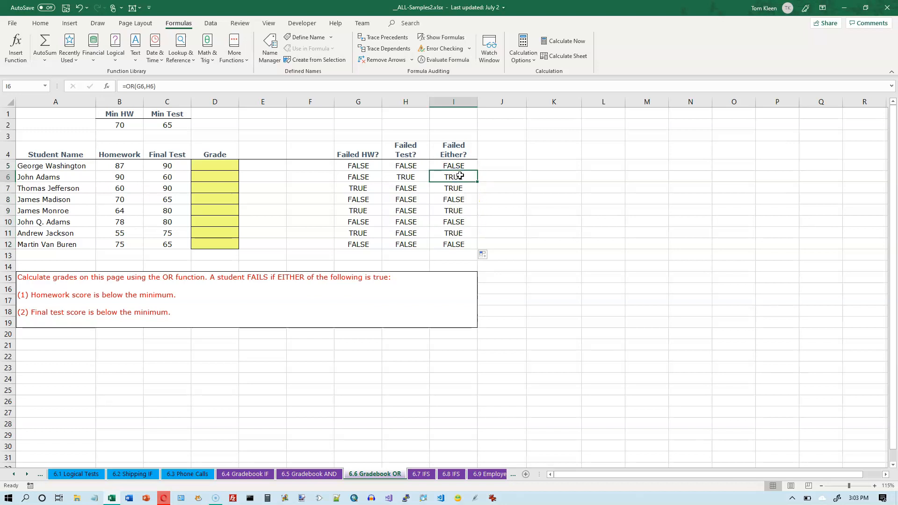
click(460, 176)
click(8, 177)
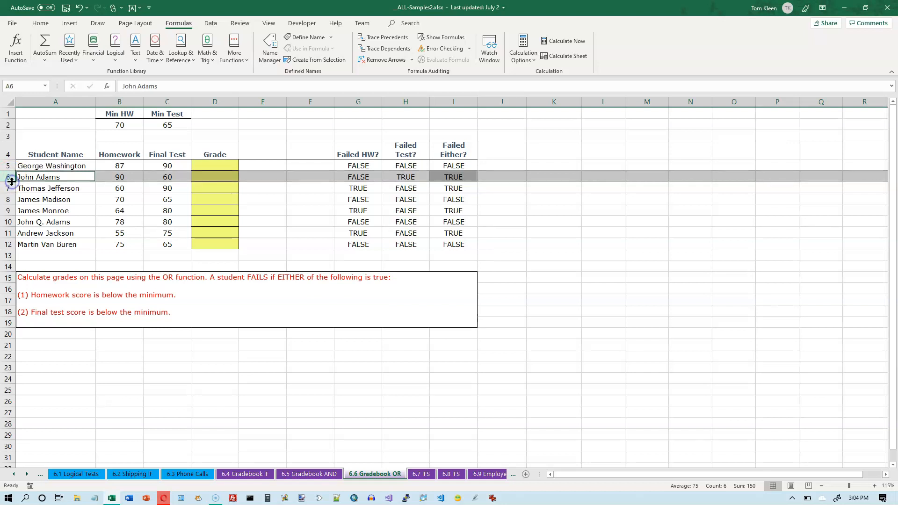
ctrl+click(9, 188)
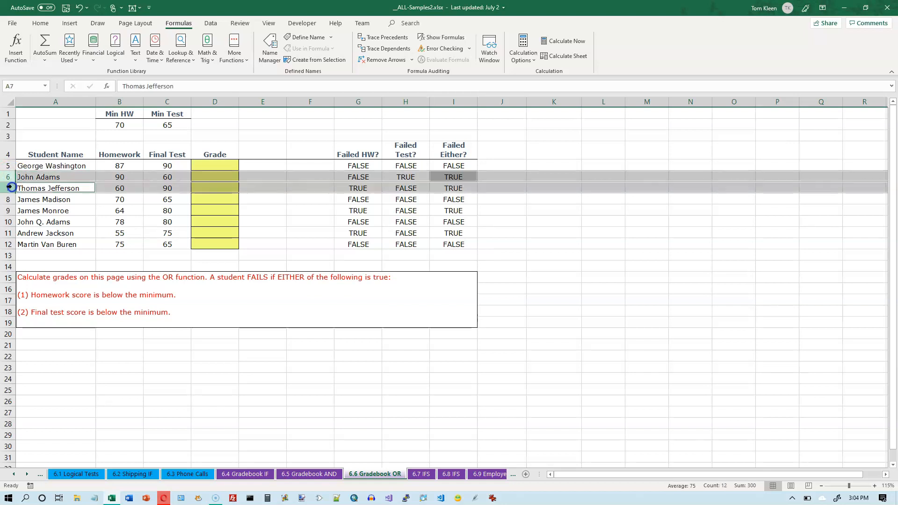
ctrl+click(8, 210)
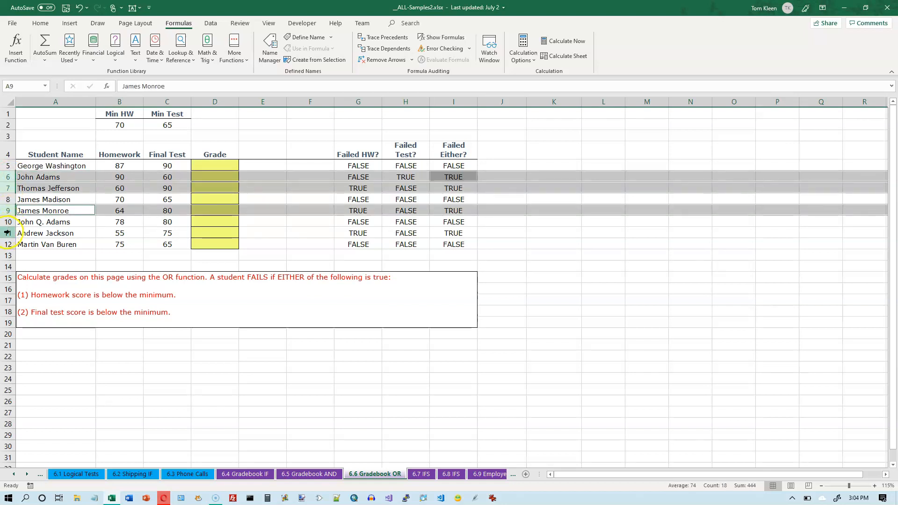
ctrl+click(8, 233)
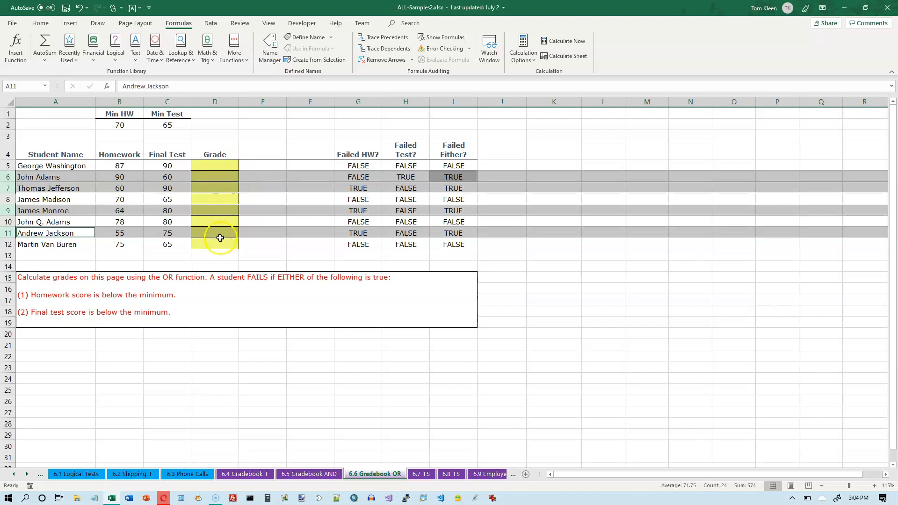
- Insert an IF function in the first Grade cell testing I5, returning "F" if true and "P" if false, and fill it down
click(219, 164)
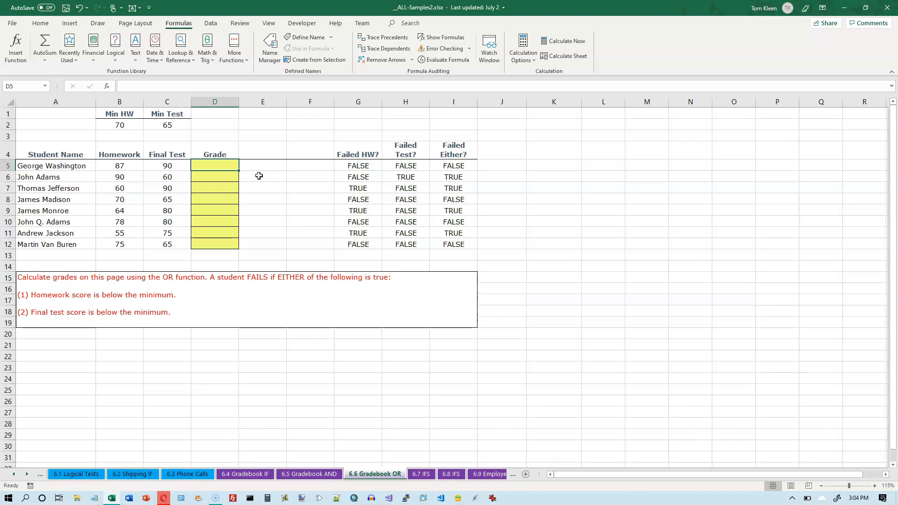
click(224, 165)
click(115, 60)
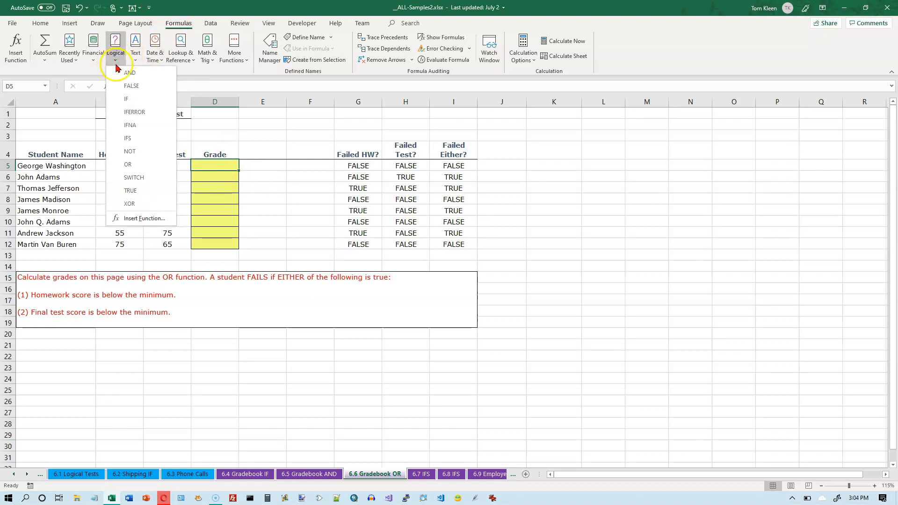
click(126, 99)
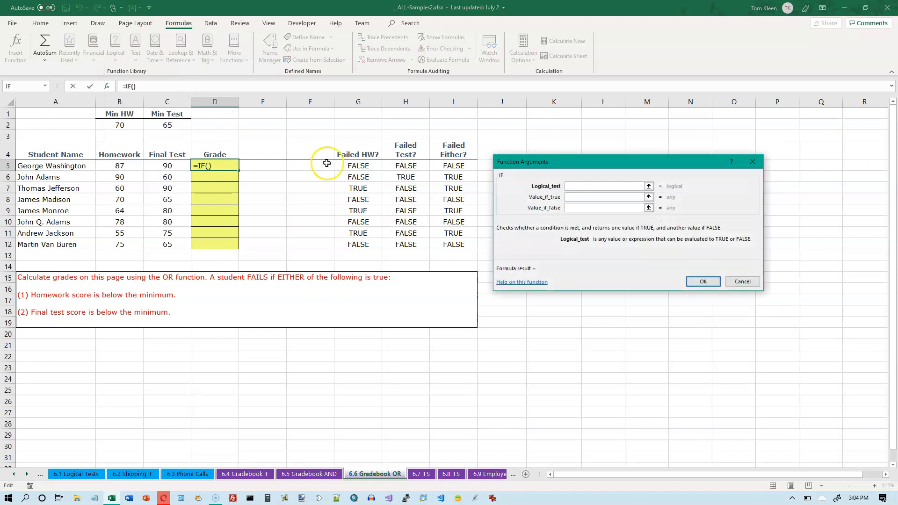
click(454, 167)
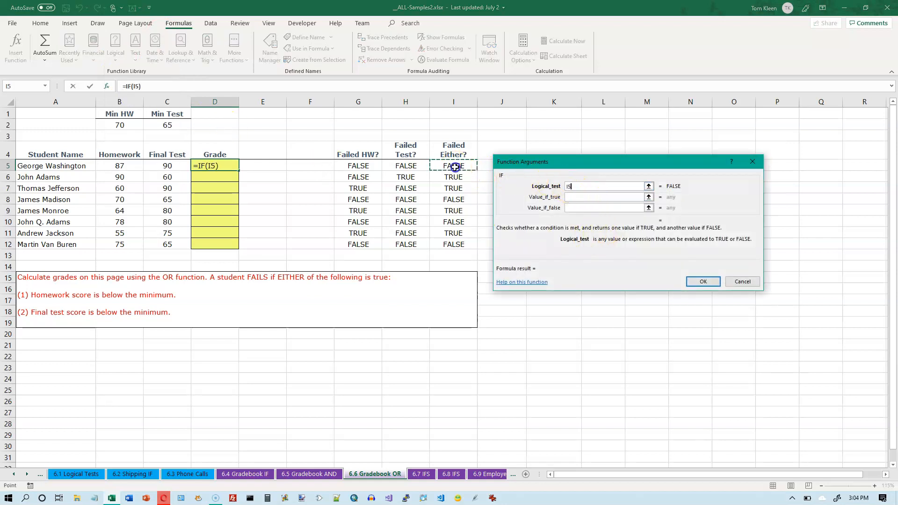
click(572, 197)
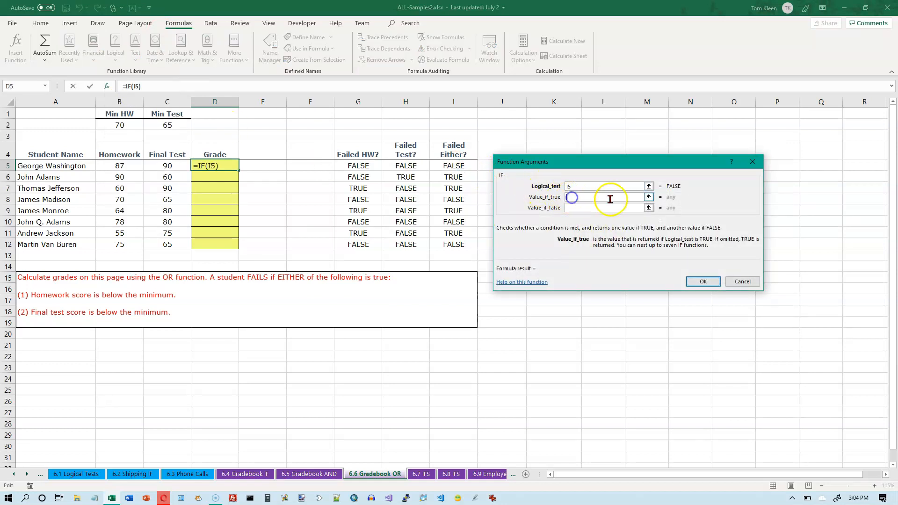
text(F)
key(Tab)
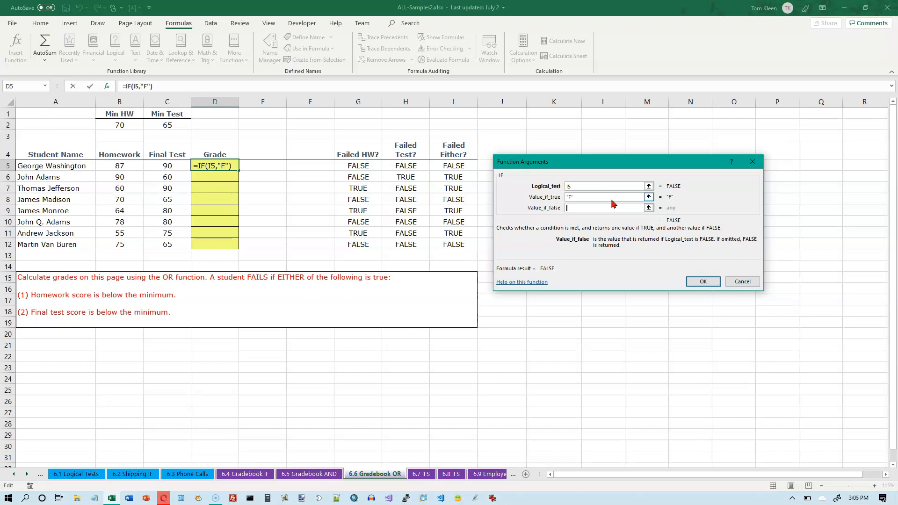
text(P)
key(Tab)
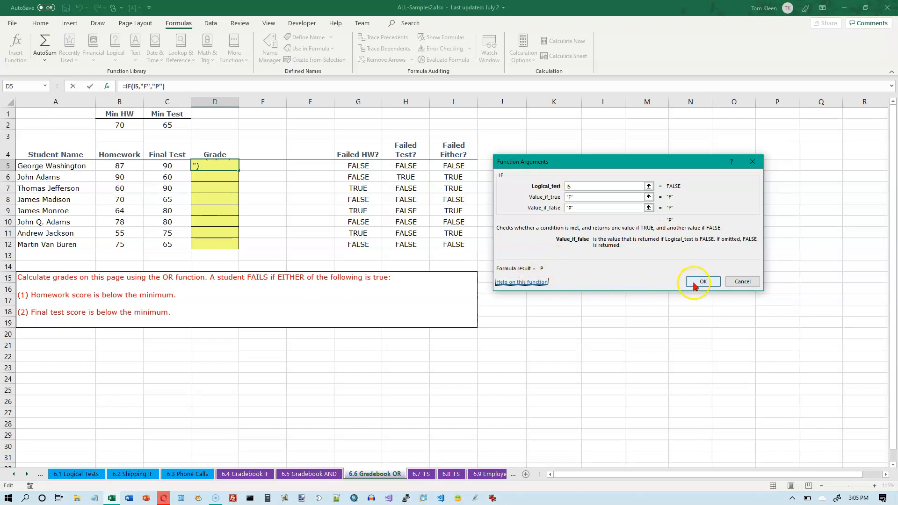
click(709, 284)
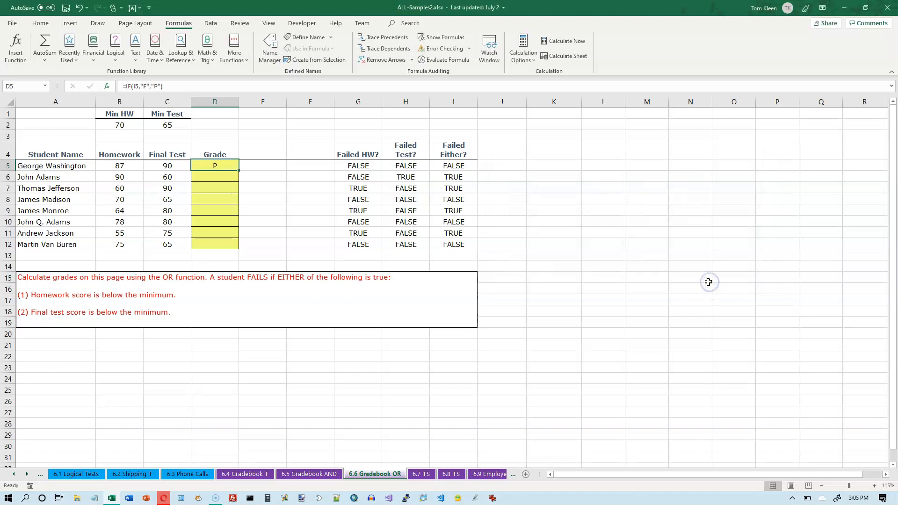
double_click(239, 170)
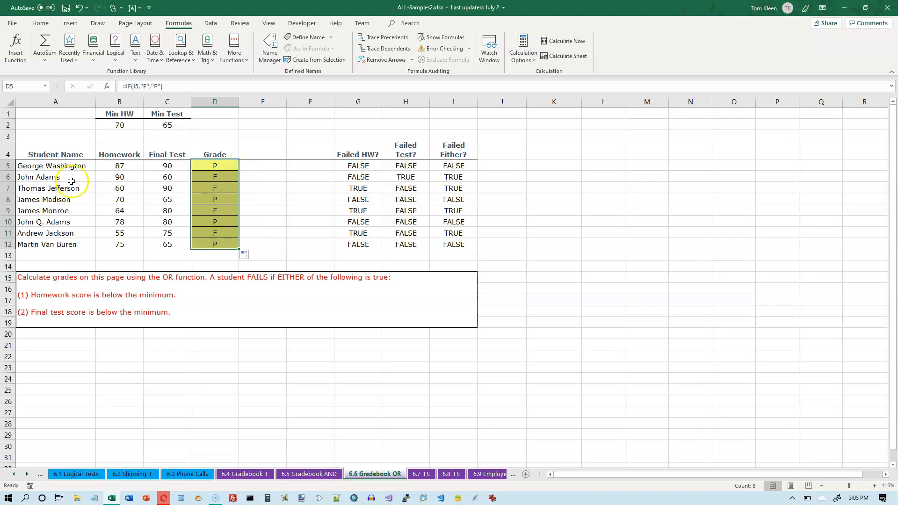
- Check the grades against the rows of students who failed homework or the final test
click(8, 176)
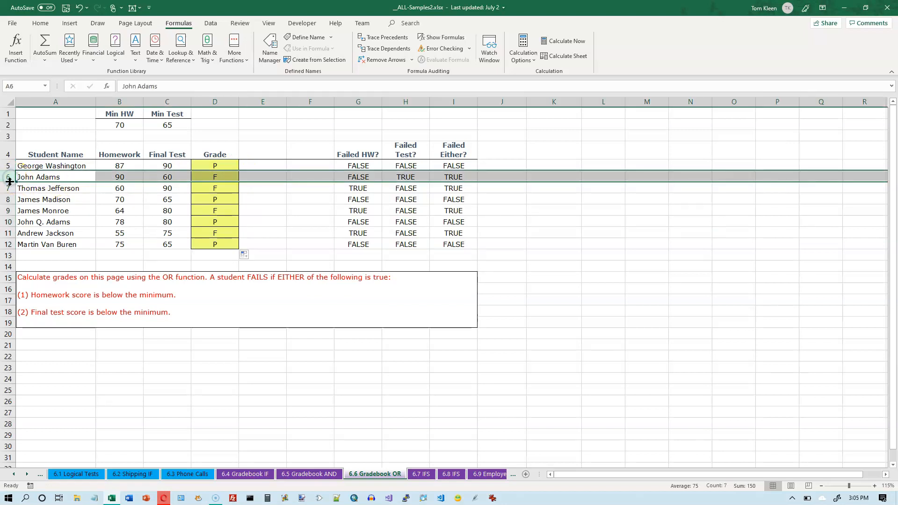
ctrl+click(9, 188)
ctrl+click(8, 210)
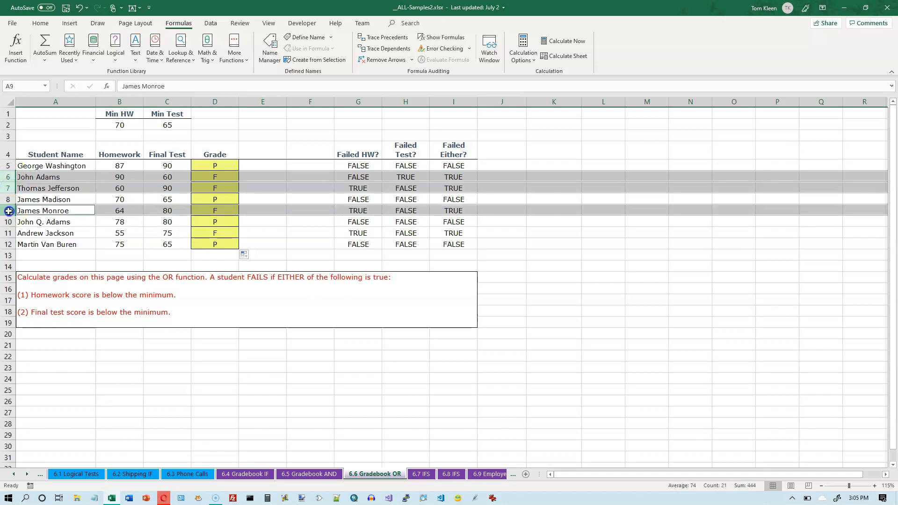
ctrl+click(9, 233)
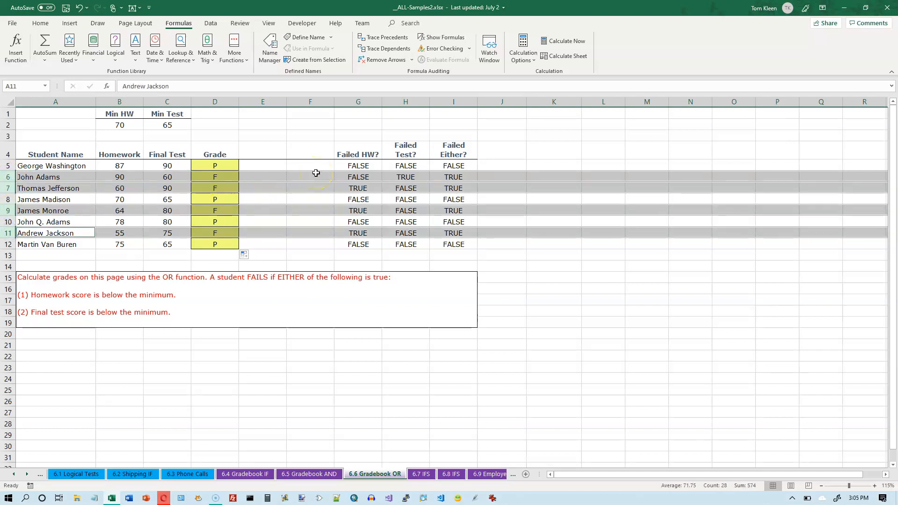
click(216, 164)
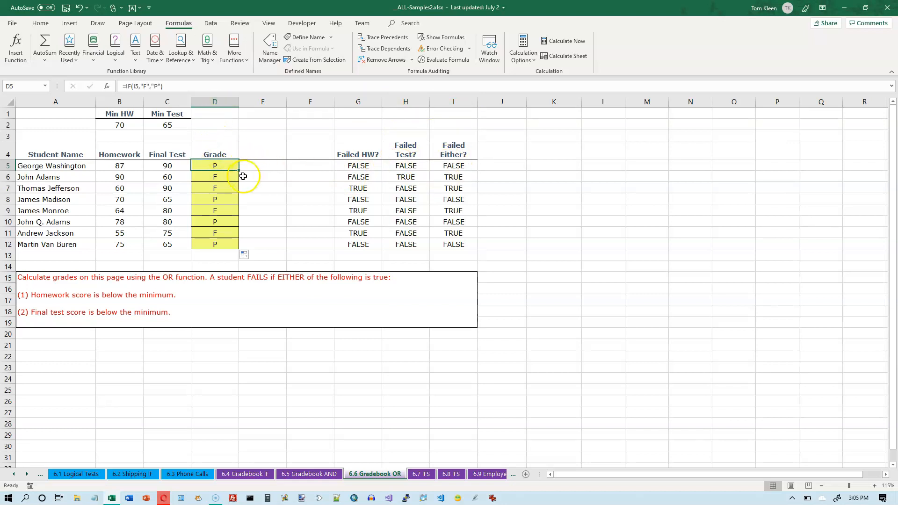
- Clear the helper columns G through I and the grade formulas in D5 through D12
drag(358, 102, 453, 102)
key(Delete)
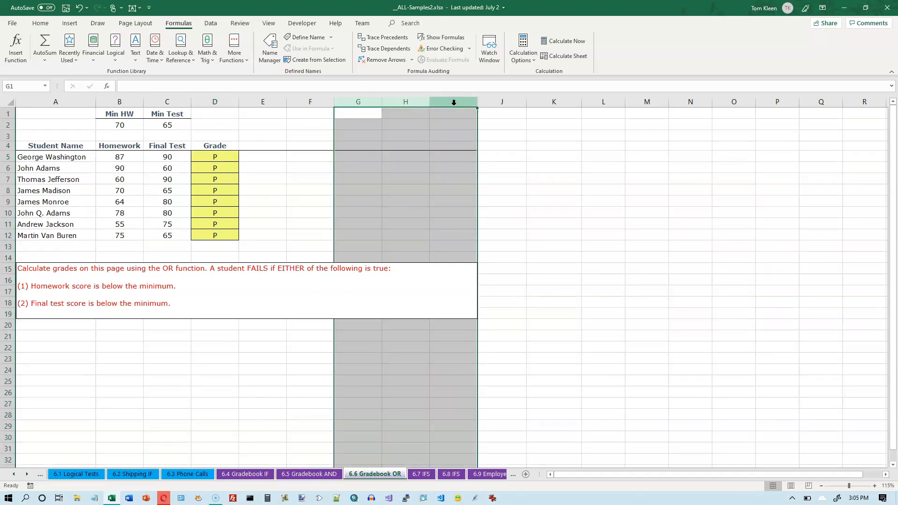
double_click(224, 155)
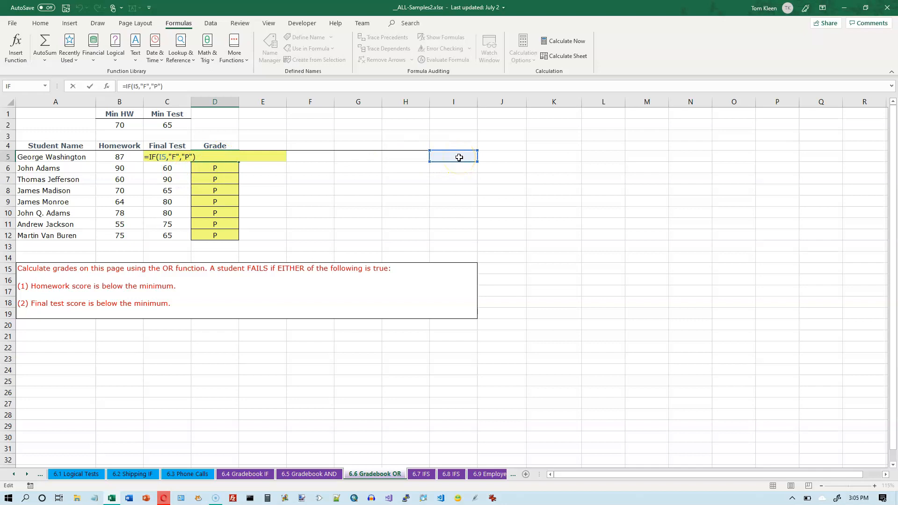
key(Return)
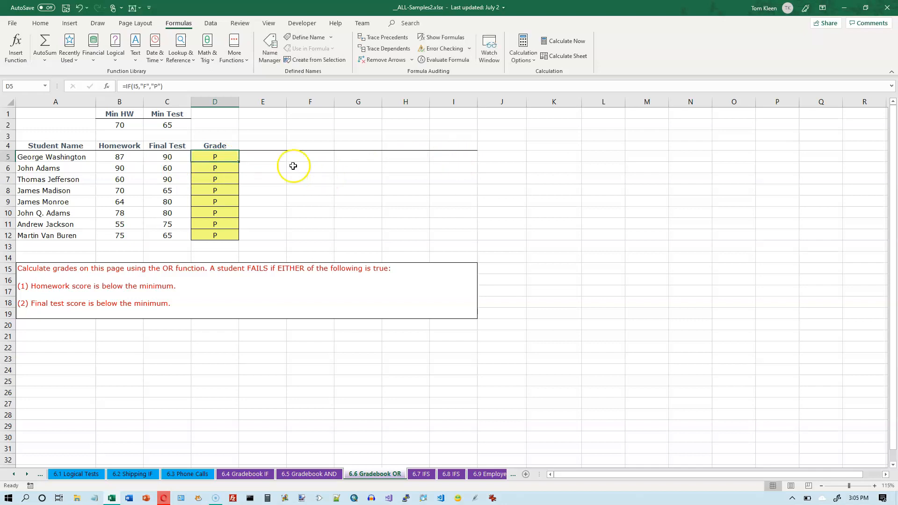
drag(217, 156, 218, 235)
key(Delete)
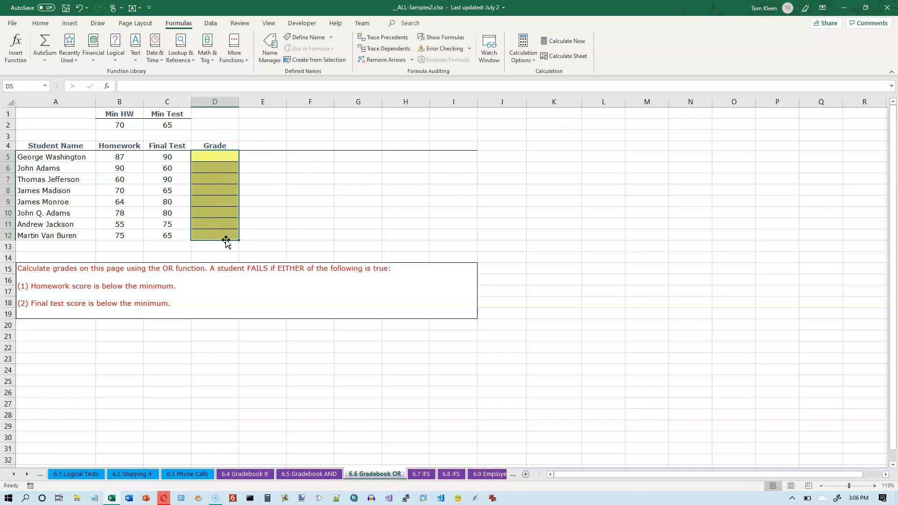
- Enter =IF(OR(B5<$B$2,C5<$C$2),"F","P") in the first Grade cell
double_click(218, 156)
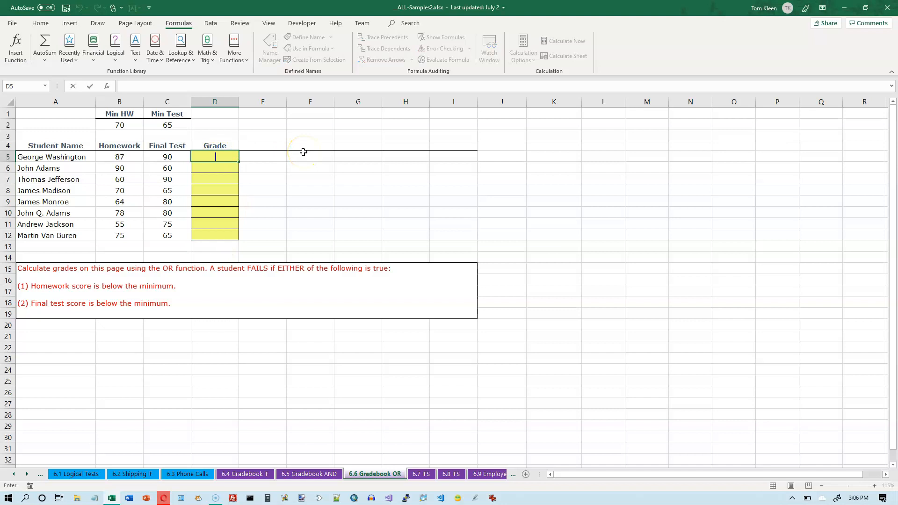
text(=if()
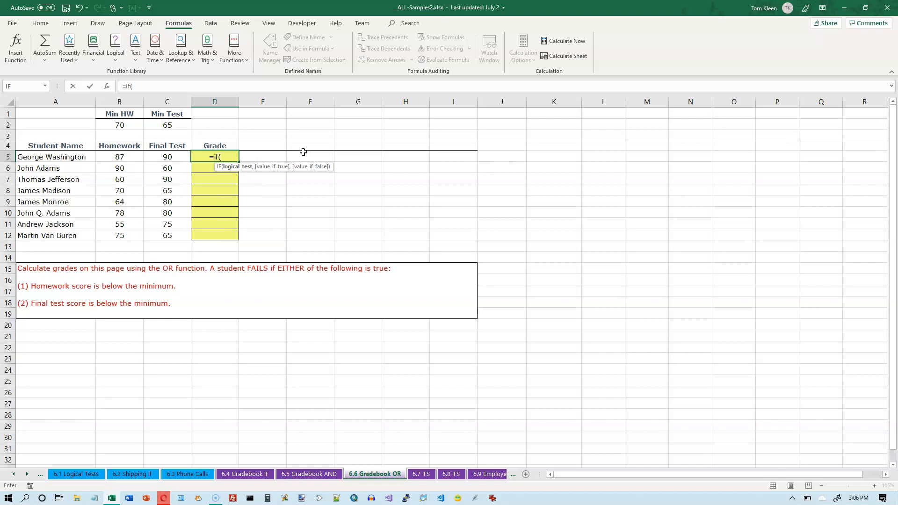
text(or)
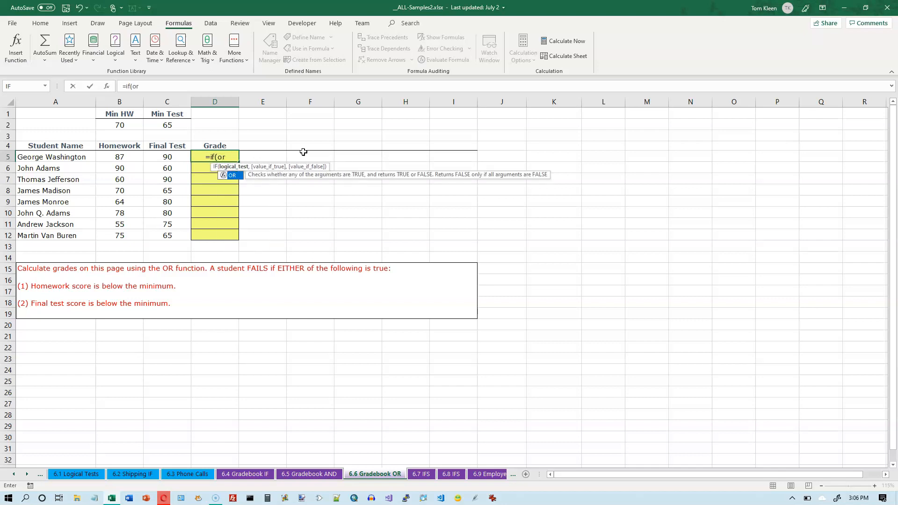
text(()
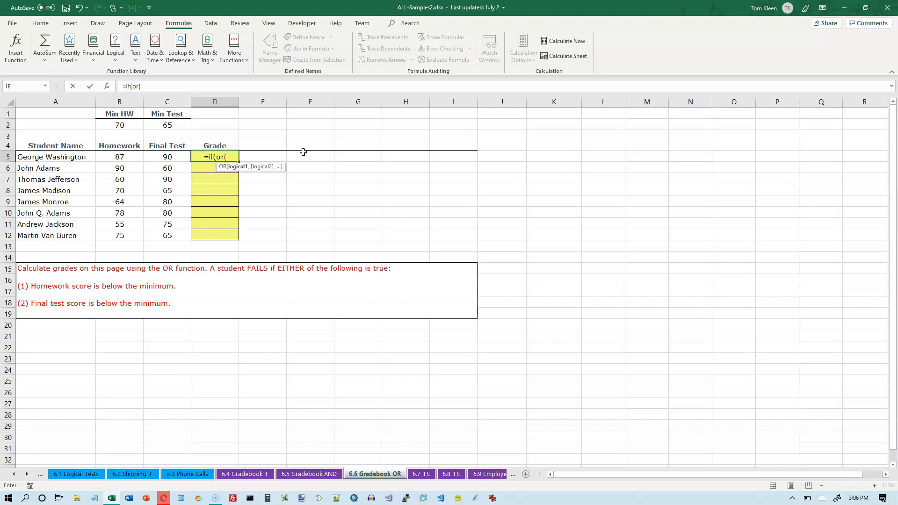
text(b5<)
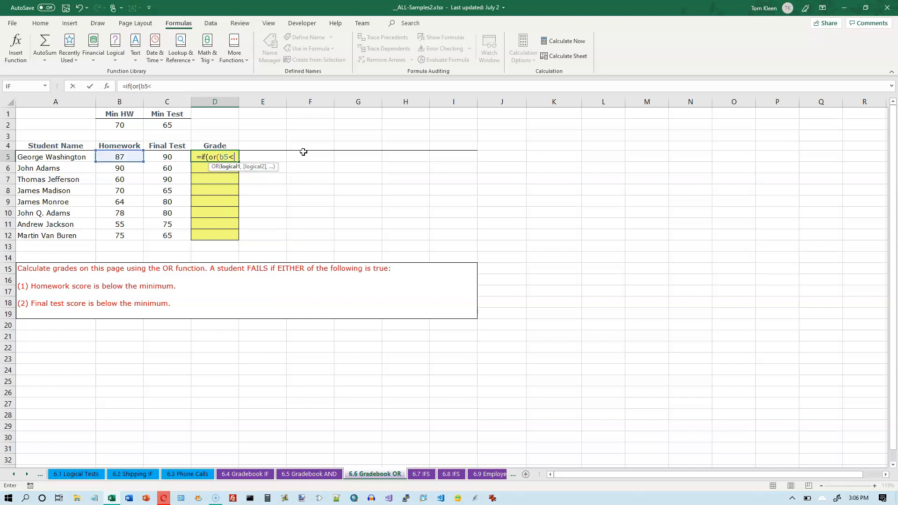
text($b)
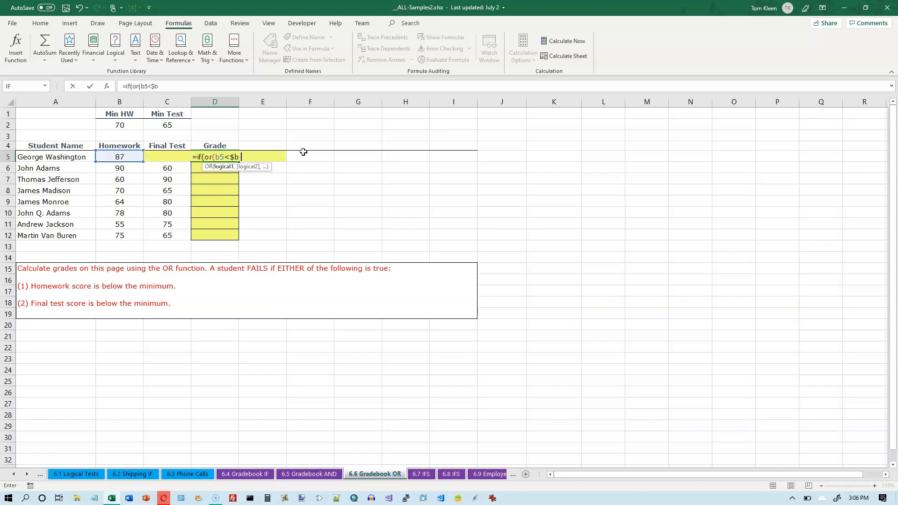
text($2,)
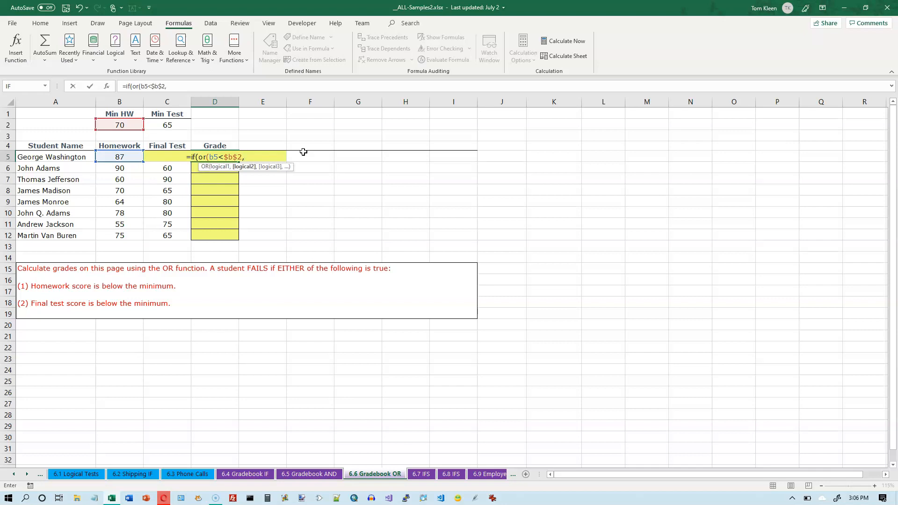
text(c5)
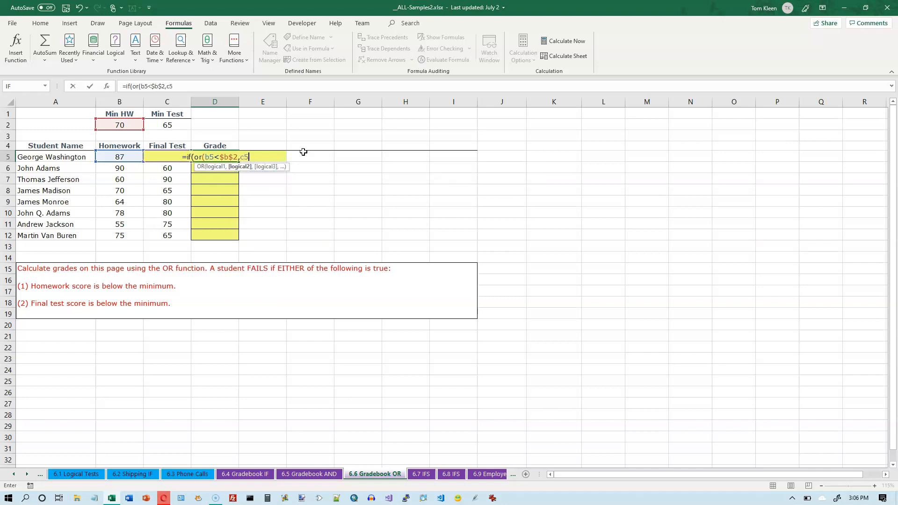
text(<$c)
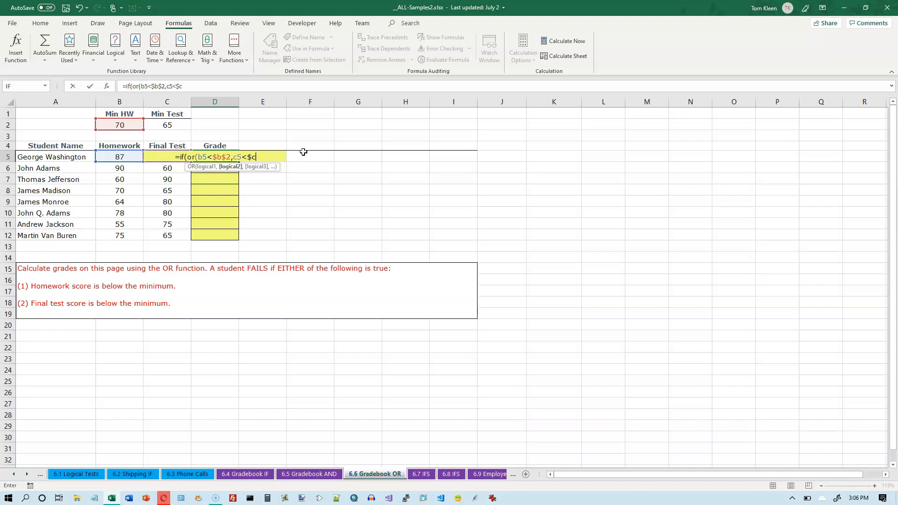
text($2))
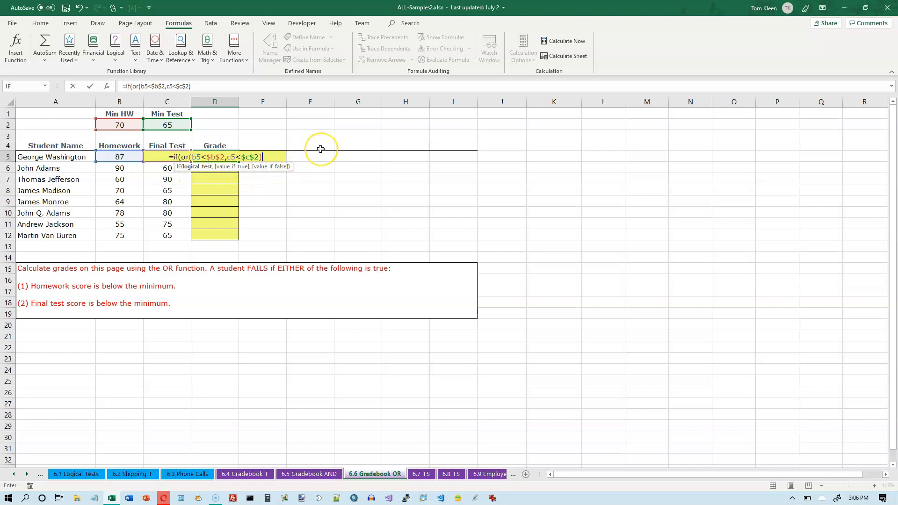
text(,)
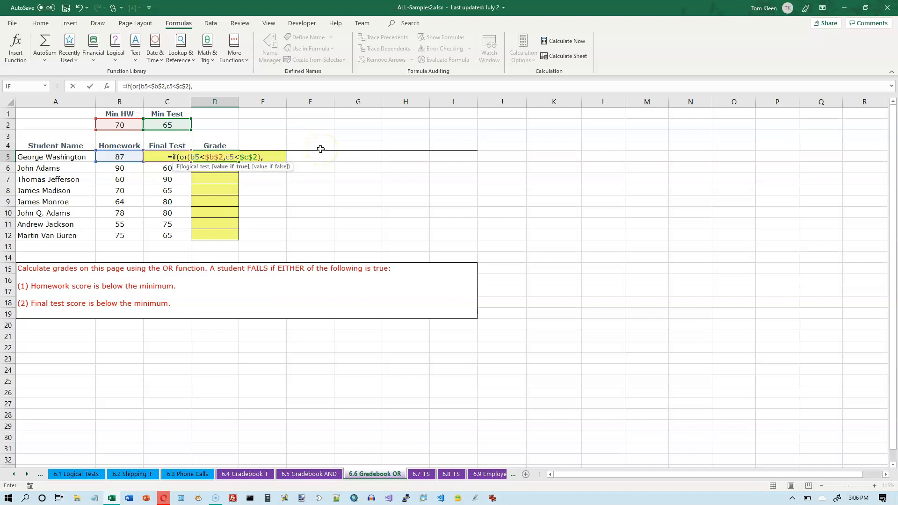
text("F",)
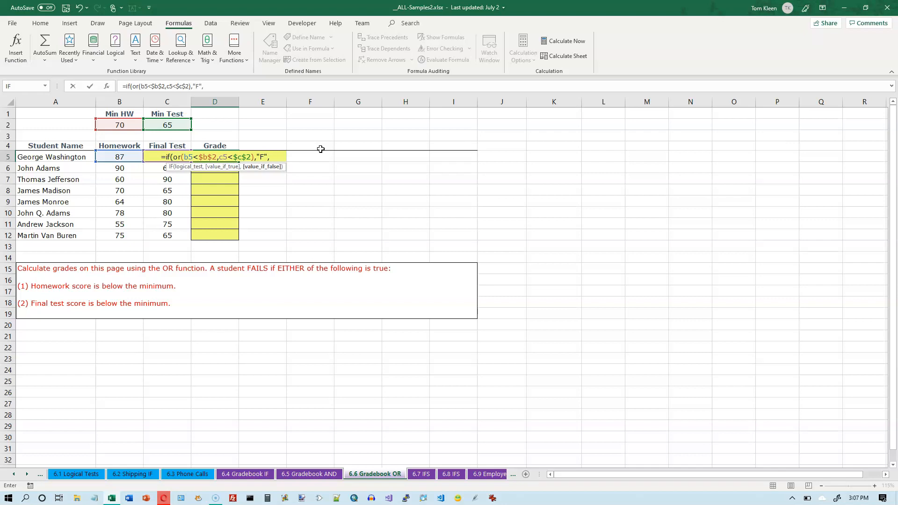
text(")
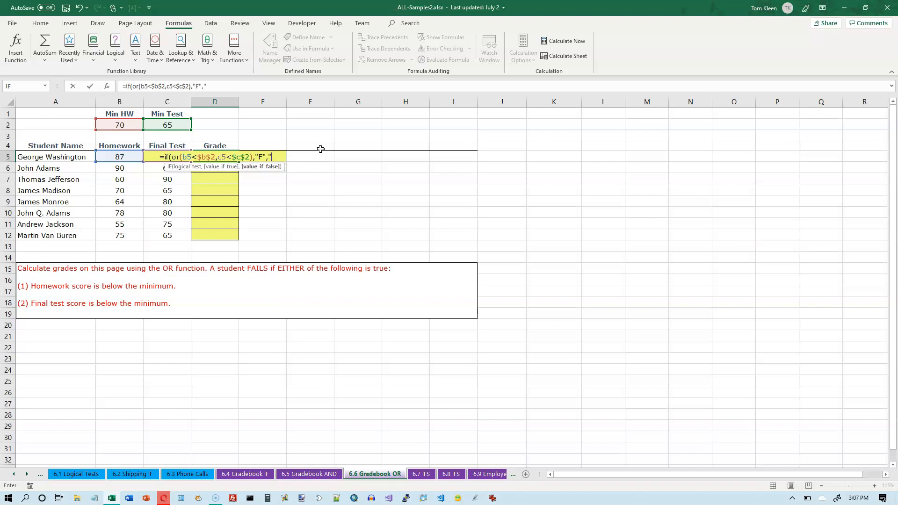
text(P")
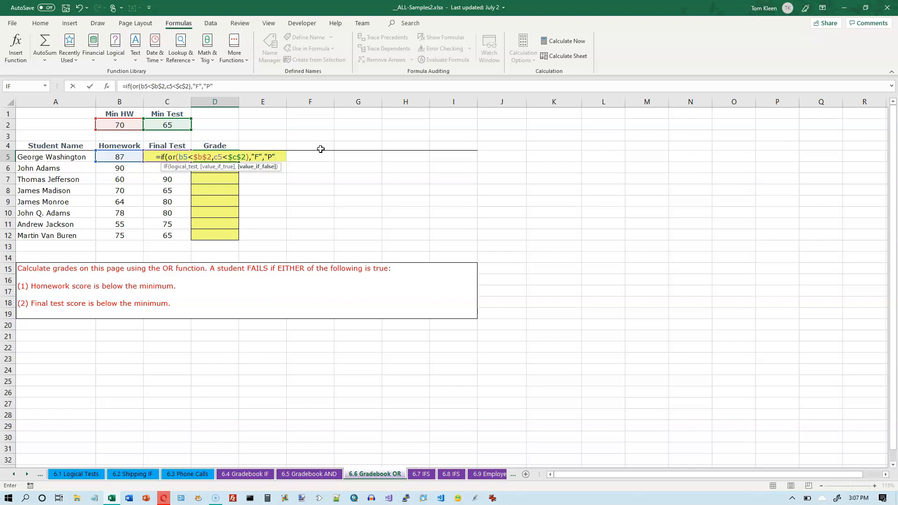
text())
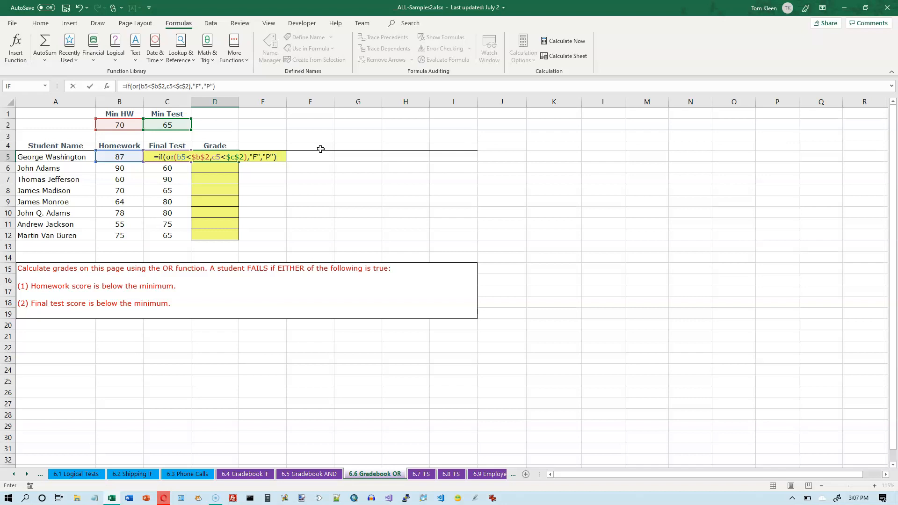
key(Return)
- Fill the grade formula down through Martin Van Buren's row and inspect the copied formula in John Adams's Grade cell
click(234, 157)
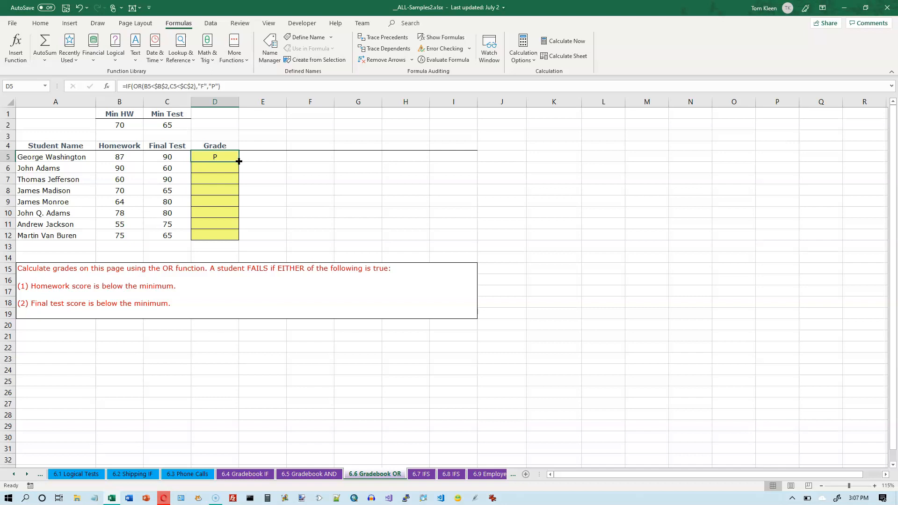
double_click(239, 161)
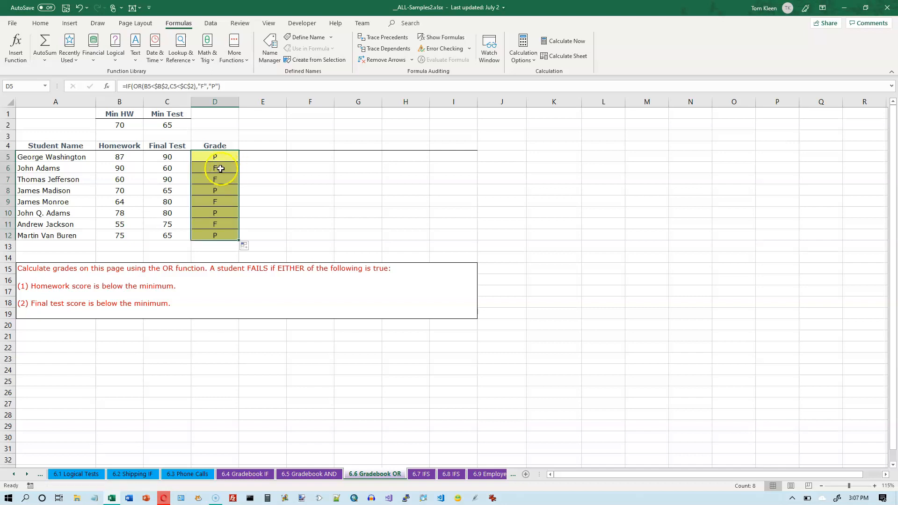
click(223, 169)
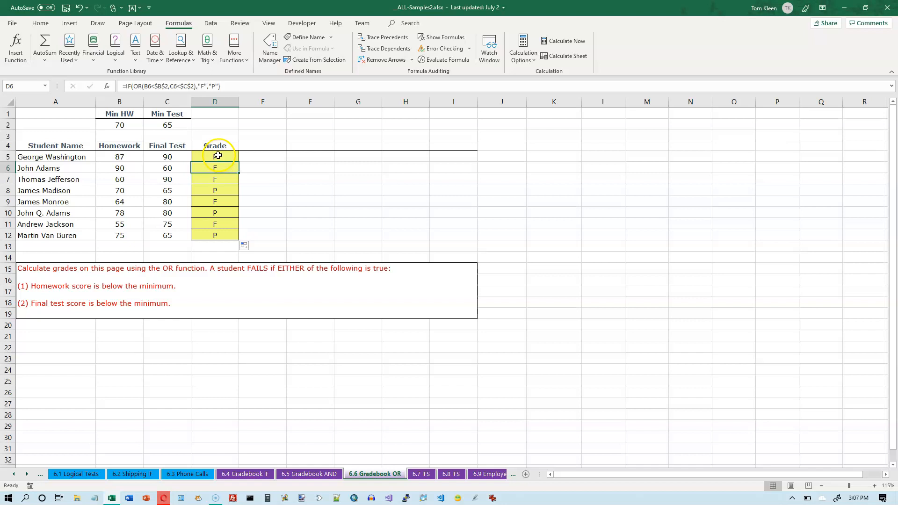
click(232, 87)
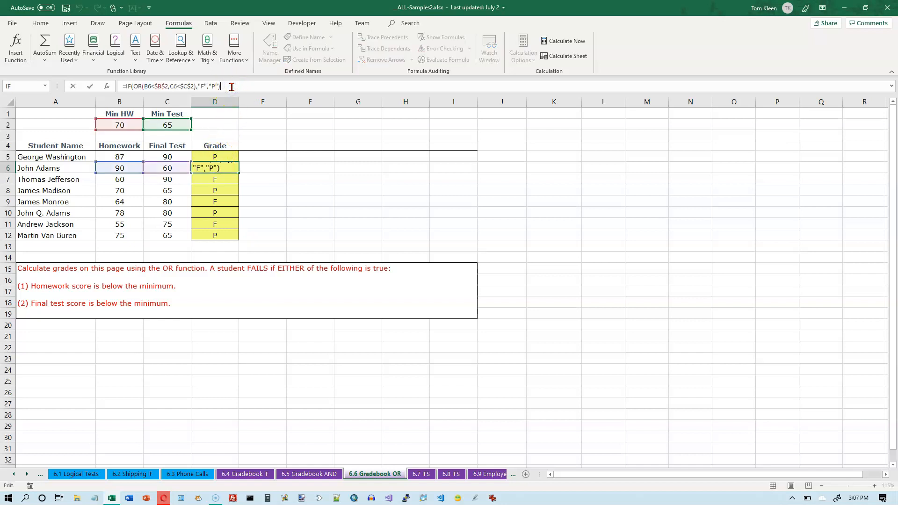
key(ctrl+Return)
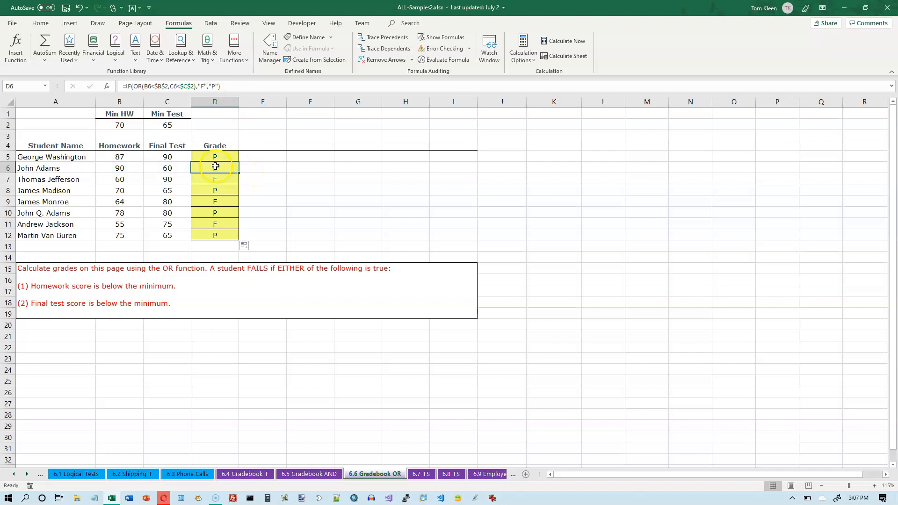